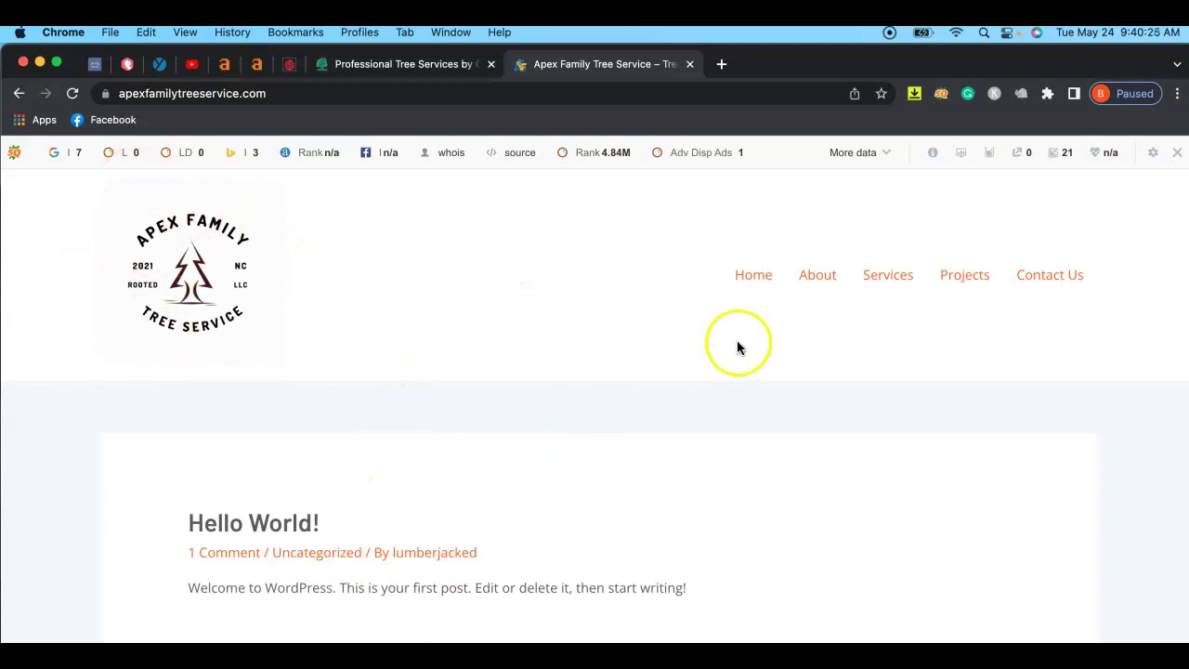
Examine the Apex Family Tree Service homepage from its header down to the footer
{"action": "scroll", "coordinate": [753, 344], "scroll_direction": "down", "scroll_amount": 5}
{"action": "scroll", "coordinate": [665, 386], "scroll_direction": "down", "scroll_amount": 1}
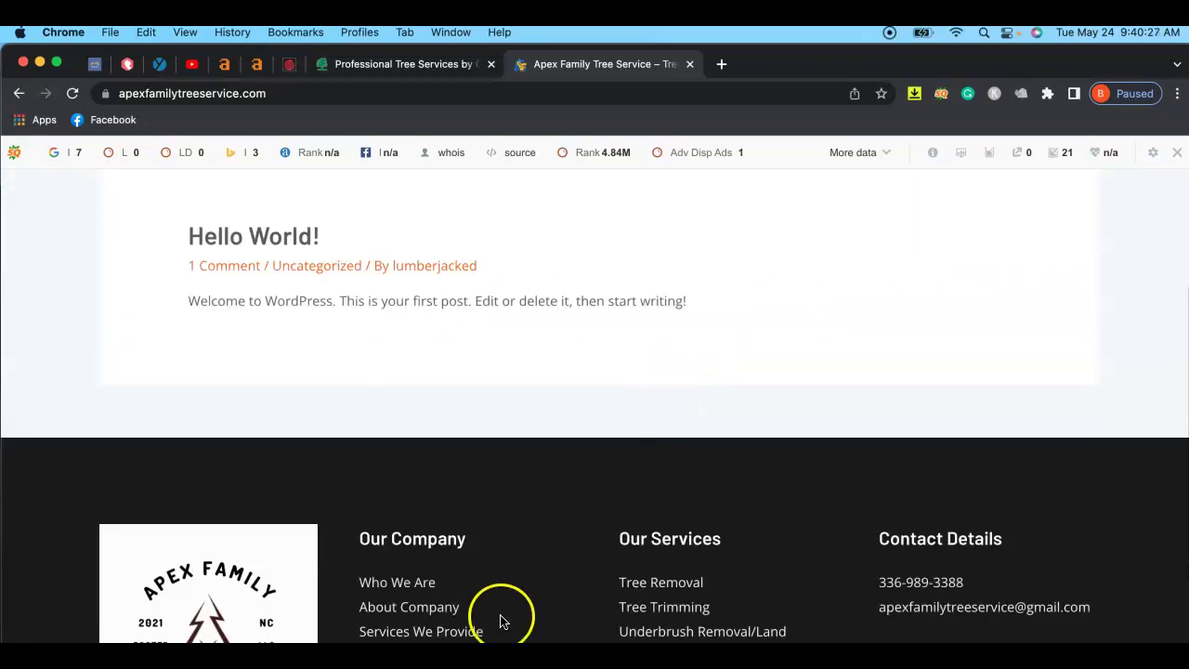
{"action": "scroll", "coordinate": [798, 424], "scroll_direction": "up", "scroll_amount": 6}
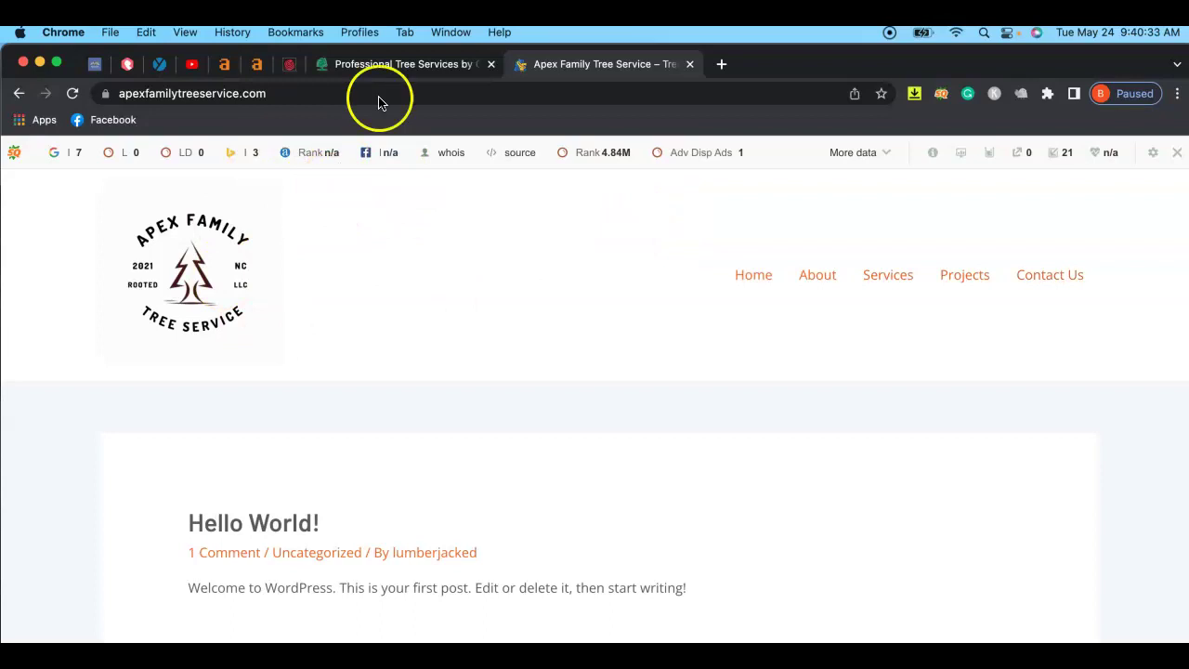
Switch to Davey's residential tree services page and examine its introduction, service descriptions, video, resources and consultation form
{"action": "left_click", "coordinate": [390, 65]}
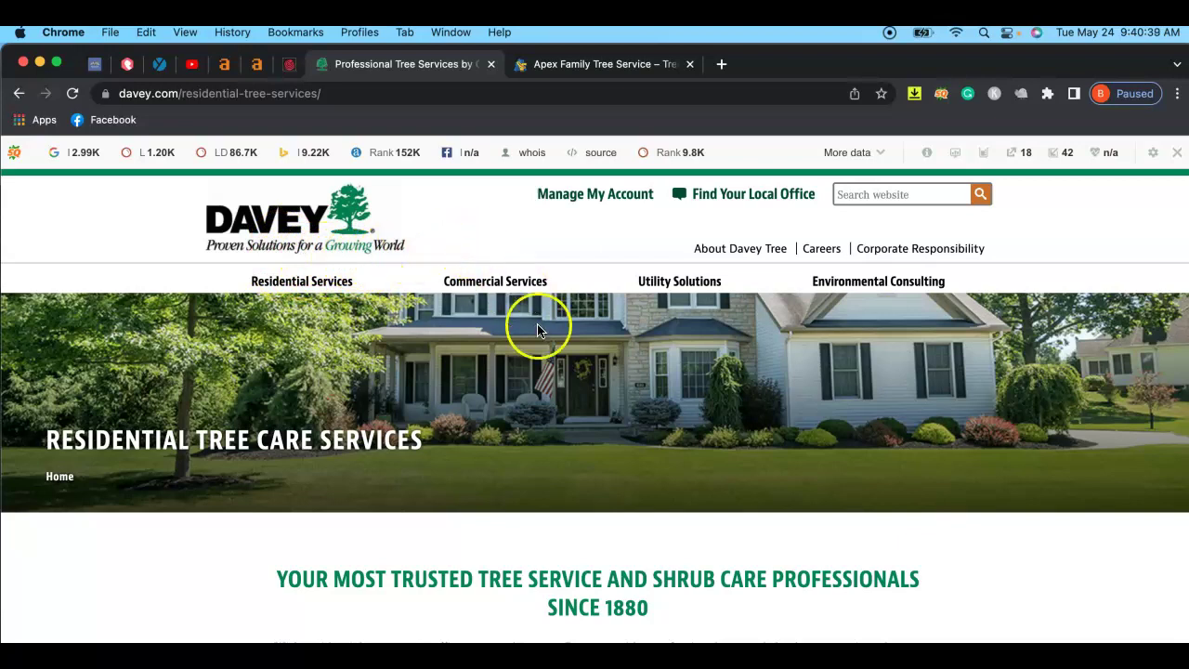
{"action": "scroll", "coordinate": [539, 327], "scroll_direction": "down", "scroll_amount": 2}
{"action": "scroll", "coordinate": [511, 449], "scroll_direction": "down", "scroll_amount": 3}
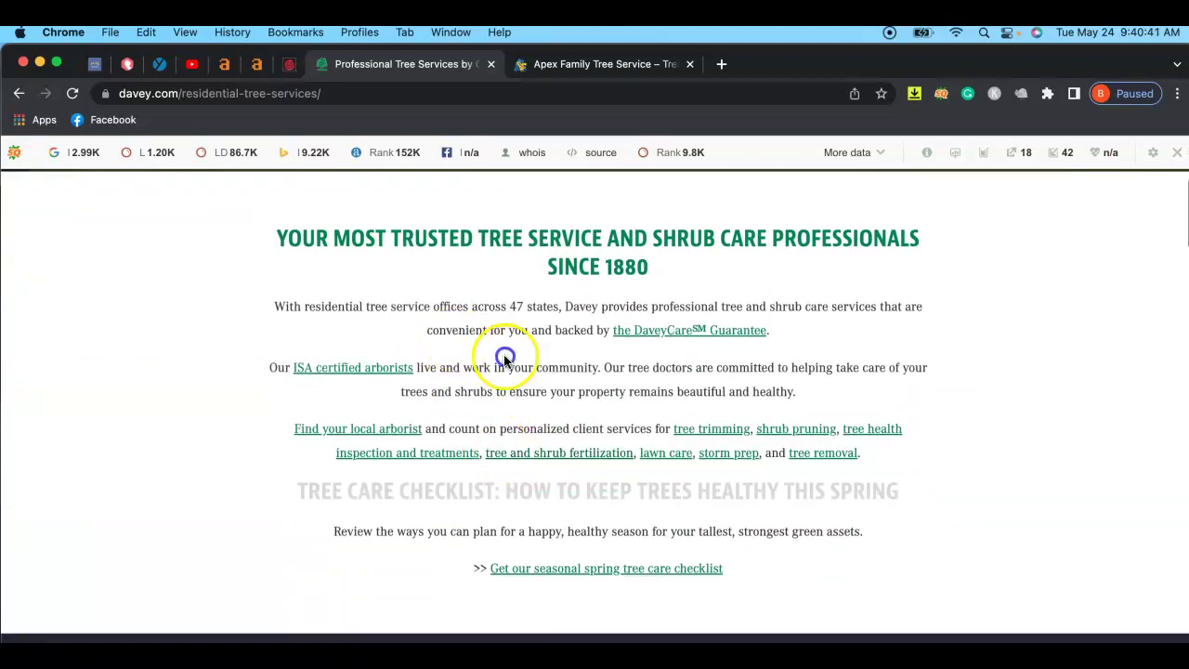
{"action": "left_click_drag", "start_coordinate": [504, 353], "coordinate": [716, 579]}
{"action": "scroll", "coordinate": [717, 579], "scroll_direction": "down", "scroll_amount": 10}
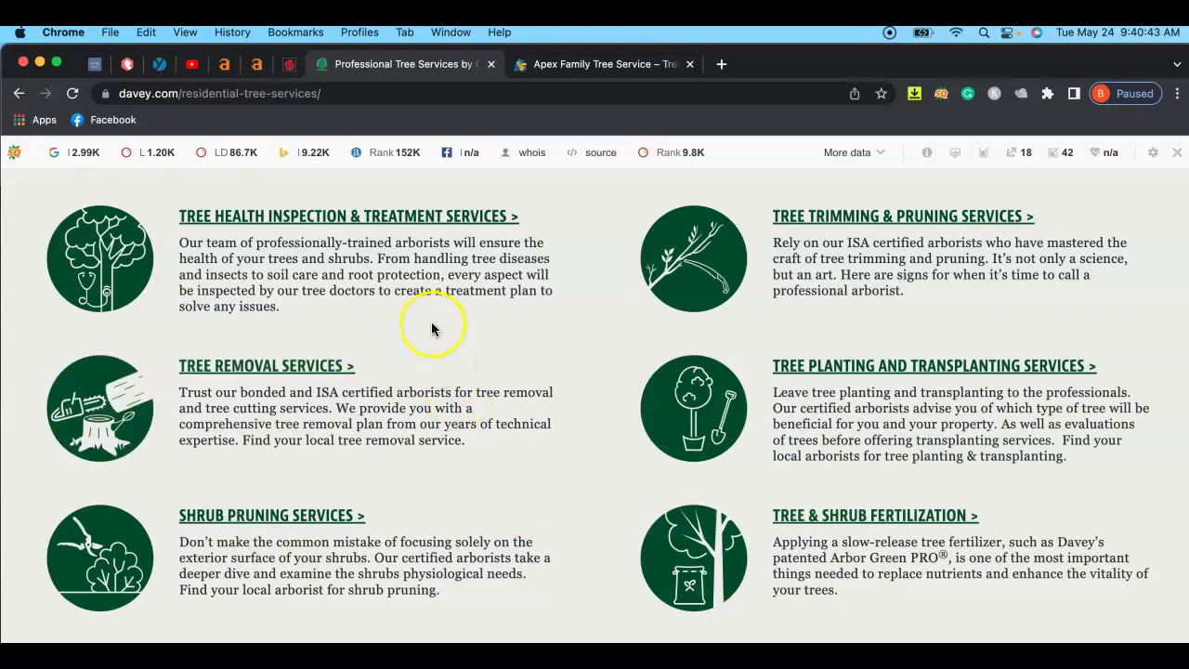
{"action": "scroll", "coordinate": [681, 251], "scroll_direction": "down", "scroll_amount": 8}
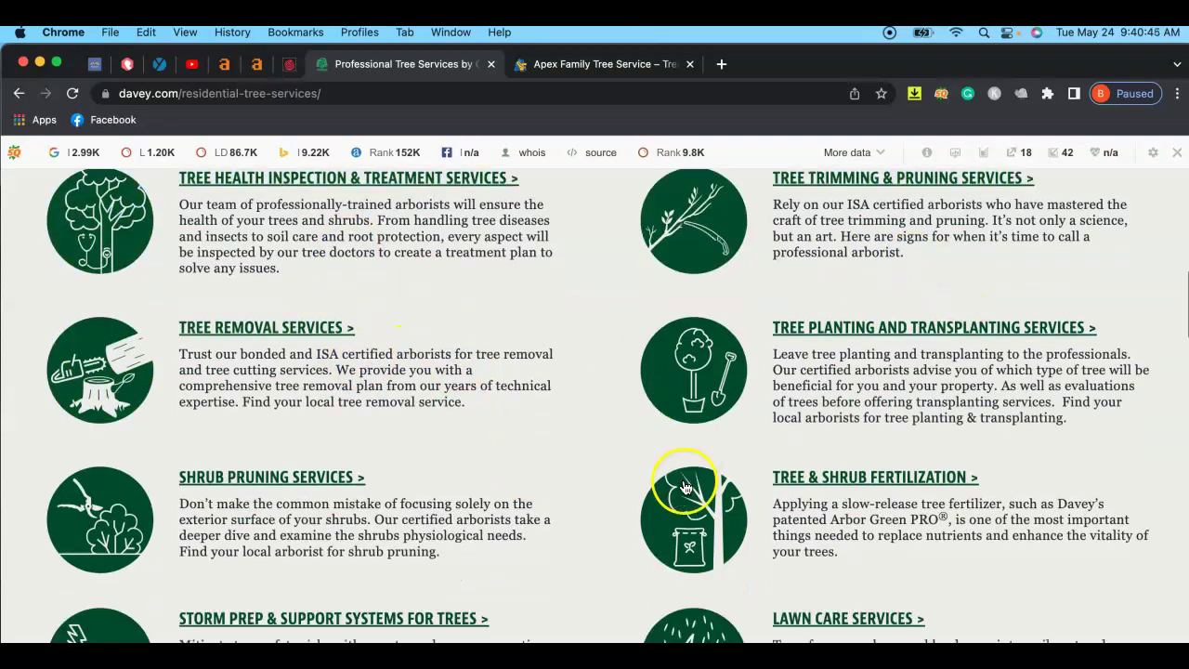
{"action": "scroll", "coordinate": [451, 508], "scroll_direction": "up", "scroll_amount": 1}
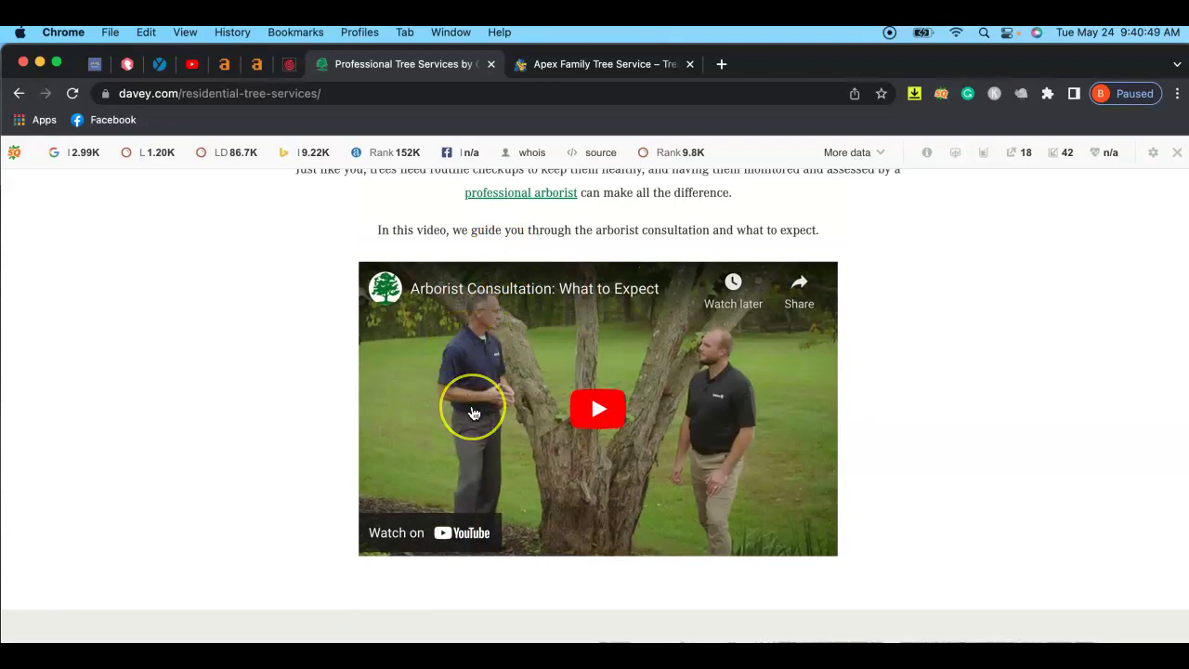
{"action": "scroll", "coordinate": [472, 408], "scroll_direction": "down", "scroll_amount": 10}
{"action": "scroll", "coordinate": [472, 413], "scroll_direction": "down", "scroll_amount": 10}
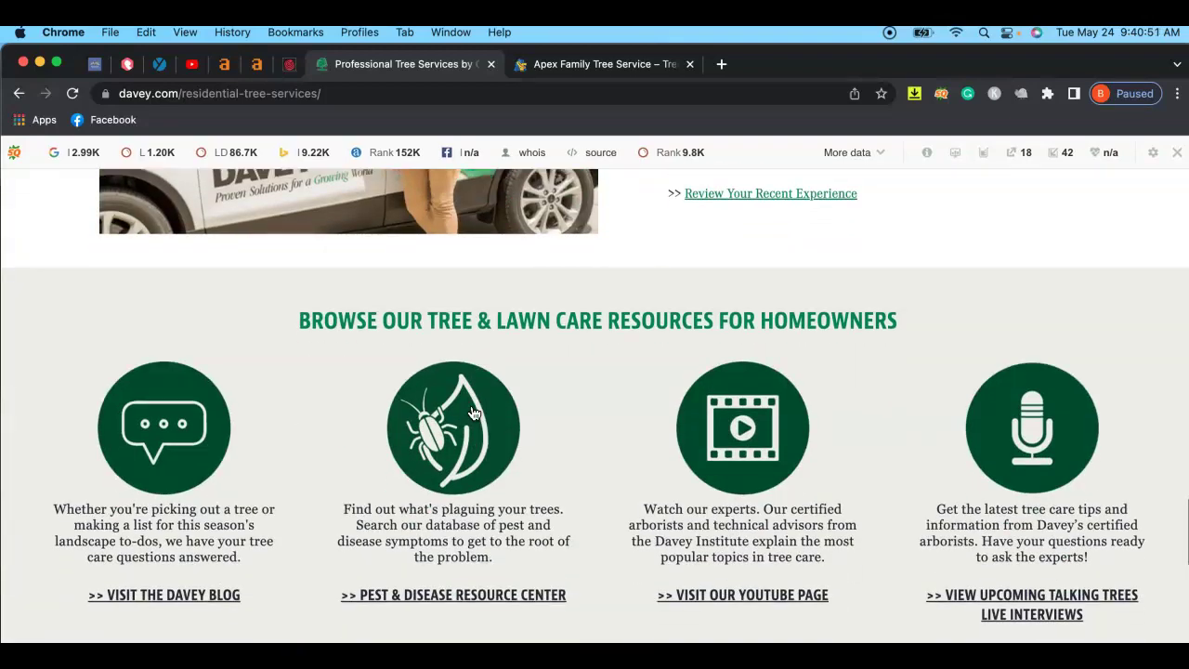
{"action": "scroll", "coordinate": [473, 413], "scroll_direction": "down", "scroll_amount": 5}
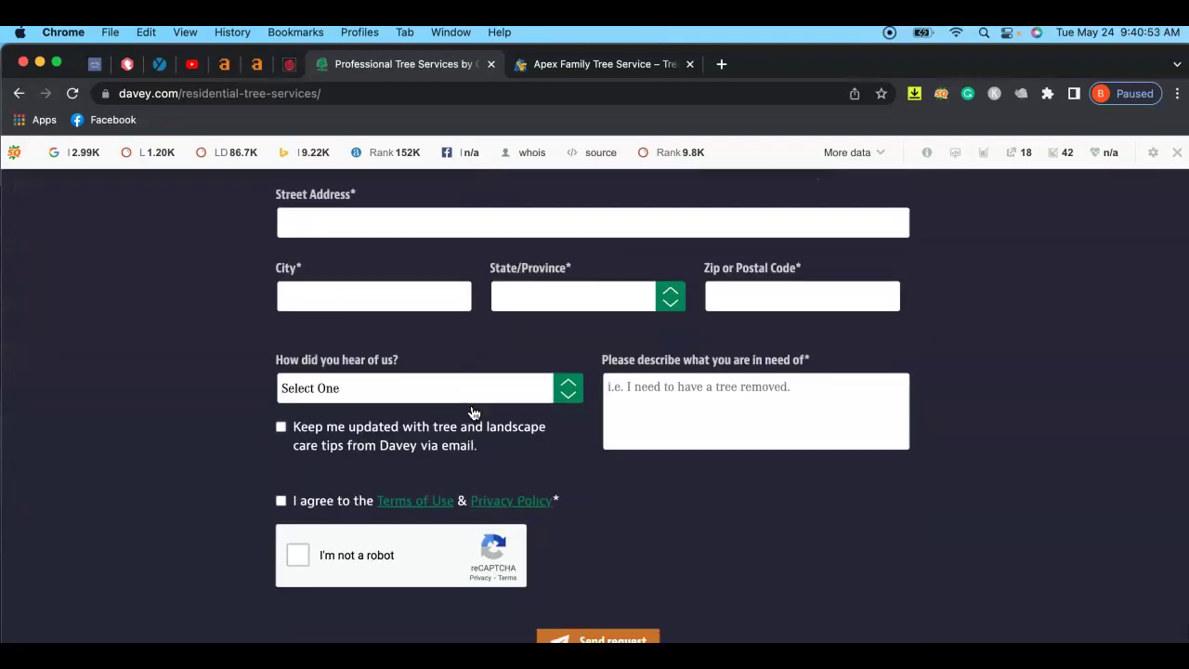
Examine the fields of Davey's Request a Consultation form and return to the beginning of the page
{"action": "scroll", "coordinate": [473, 412], "scroll_direction": "up", "scroll_amount": 6}
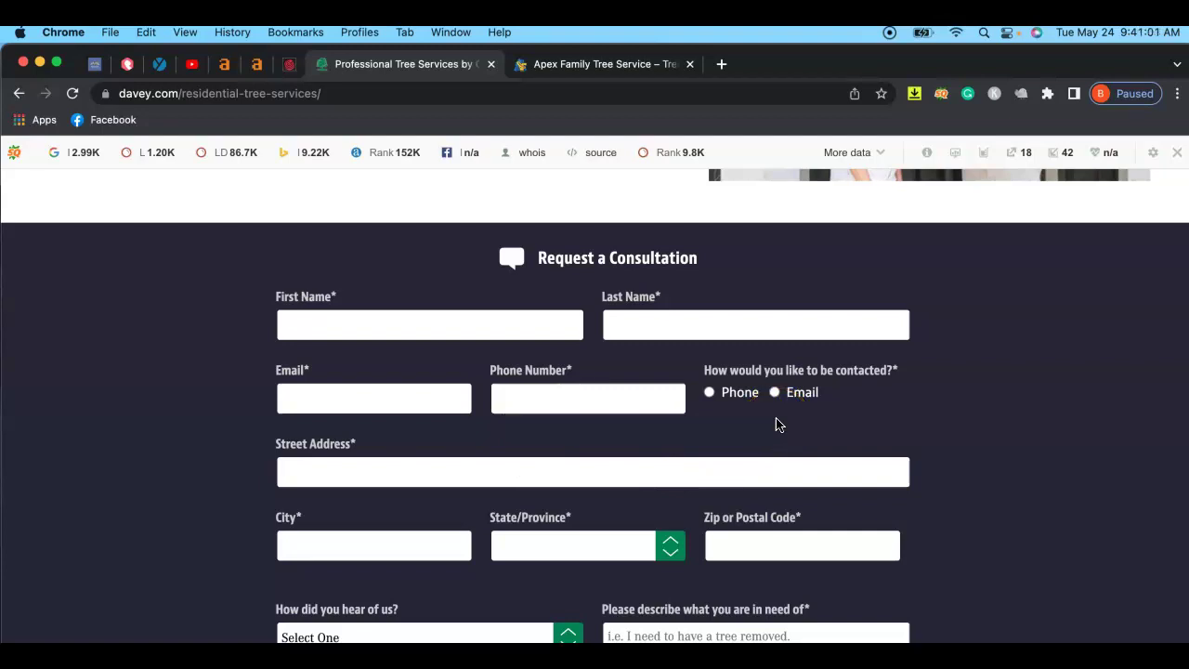
{"action": "scroll", "coordinate": [778, 420], "scroll_direction": "up", "scroll_amount": 8}
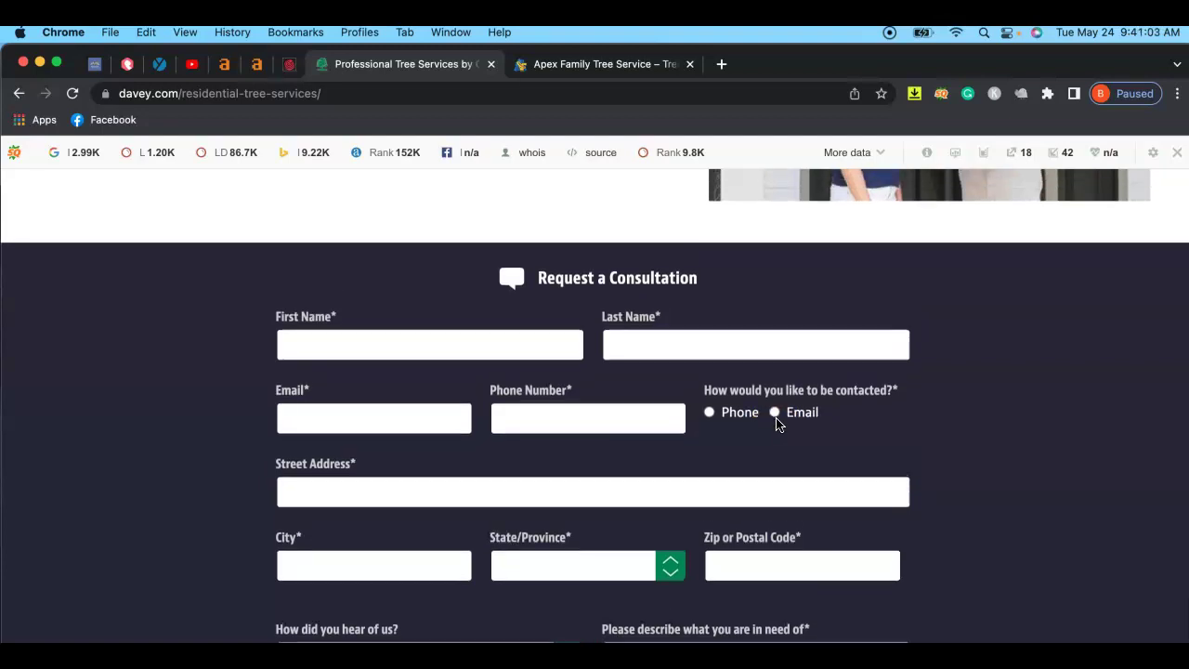
{"action": "scroll", "coordinate": [777, 425], "scroll_direction": "up", "scroll_amount": 15}
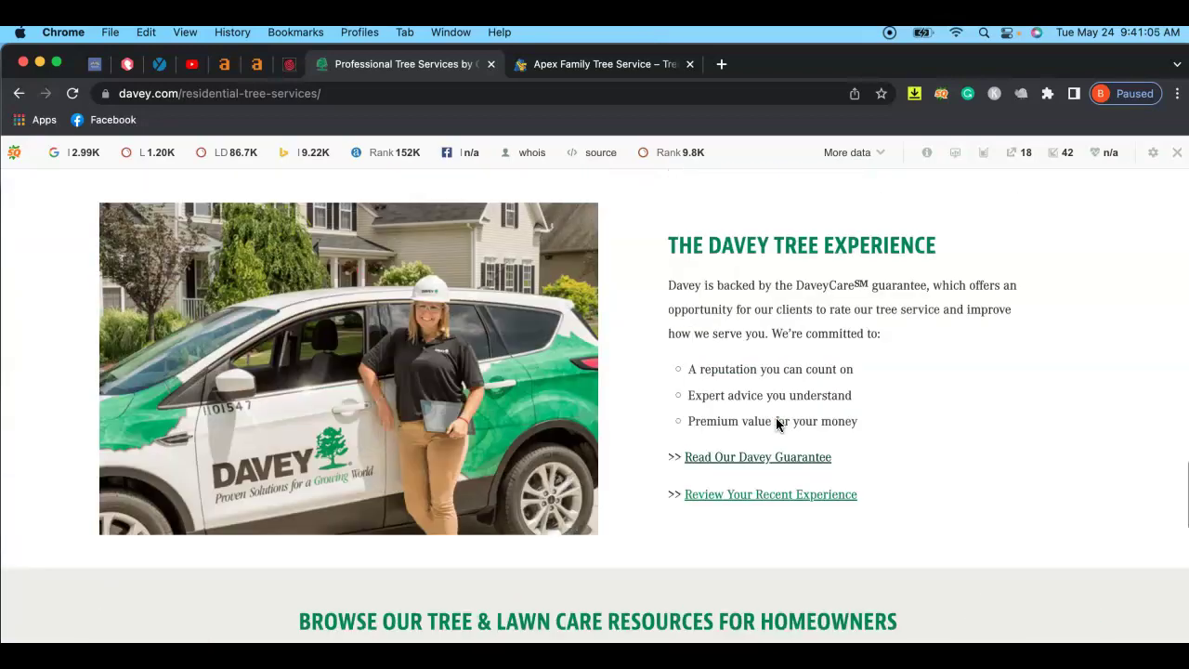
{"action": "scroll", "coordinate": [778, 425], "scroll_direction": "up", "scroll_amount": 1}
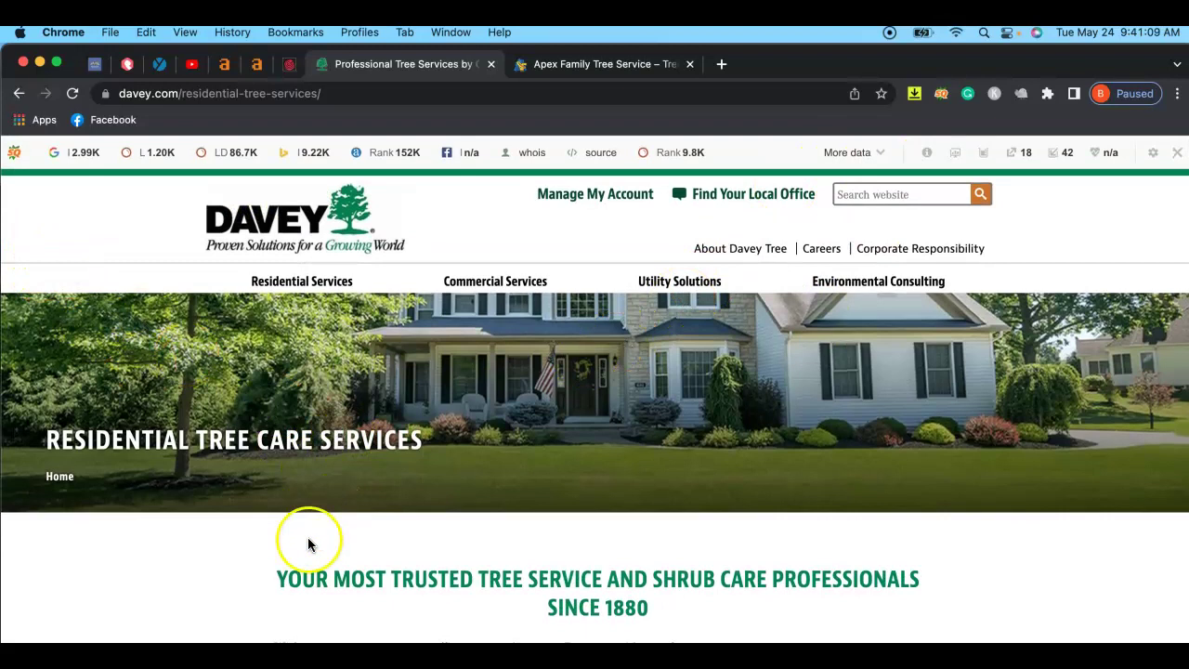
Glance at the Ahrefs overview of davey.com, and compare the introductory text on Davey's page with the Apex homepage
{"action": "left_click", "coordinate": [227, 73]}
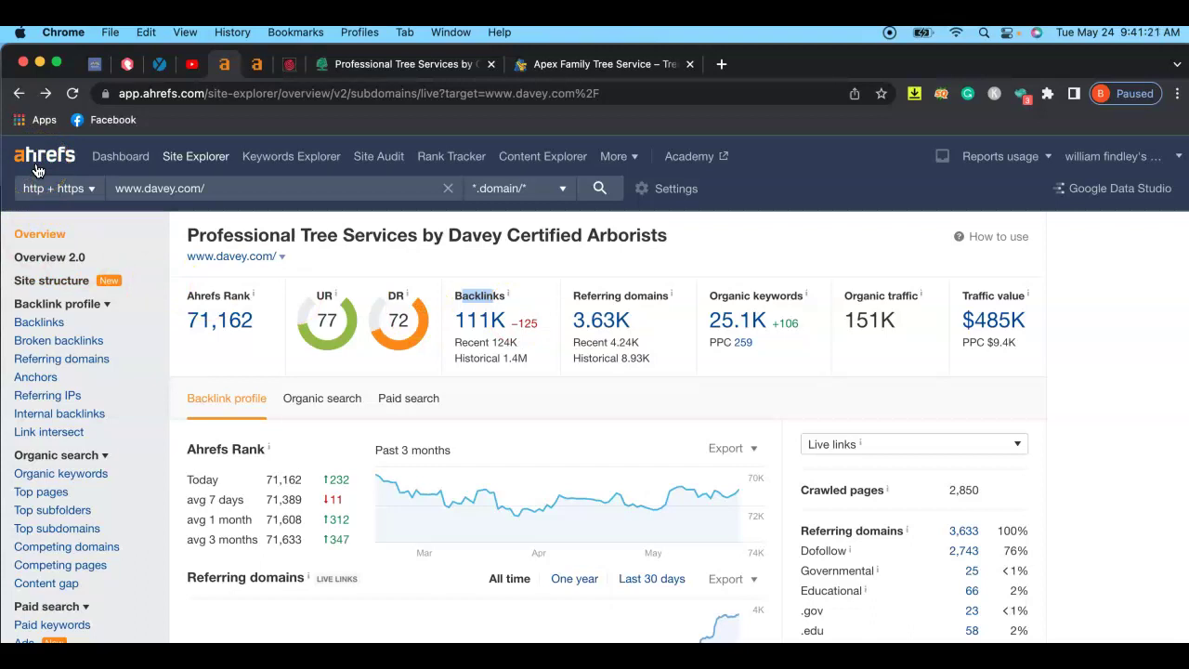
{"action": "key", "text": "super+bracketright"}
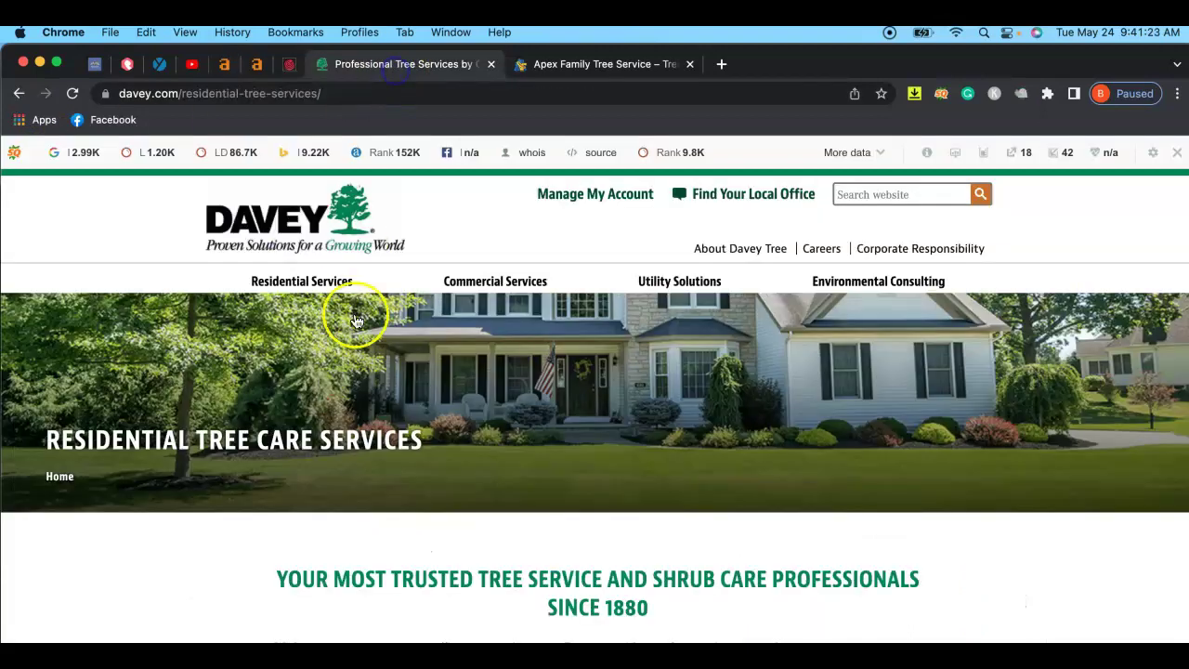
{"action": "scroll", "coordinate": [376, 447], "scroll_direction": "down", "scroll_amount": 5}
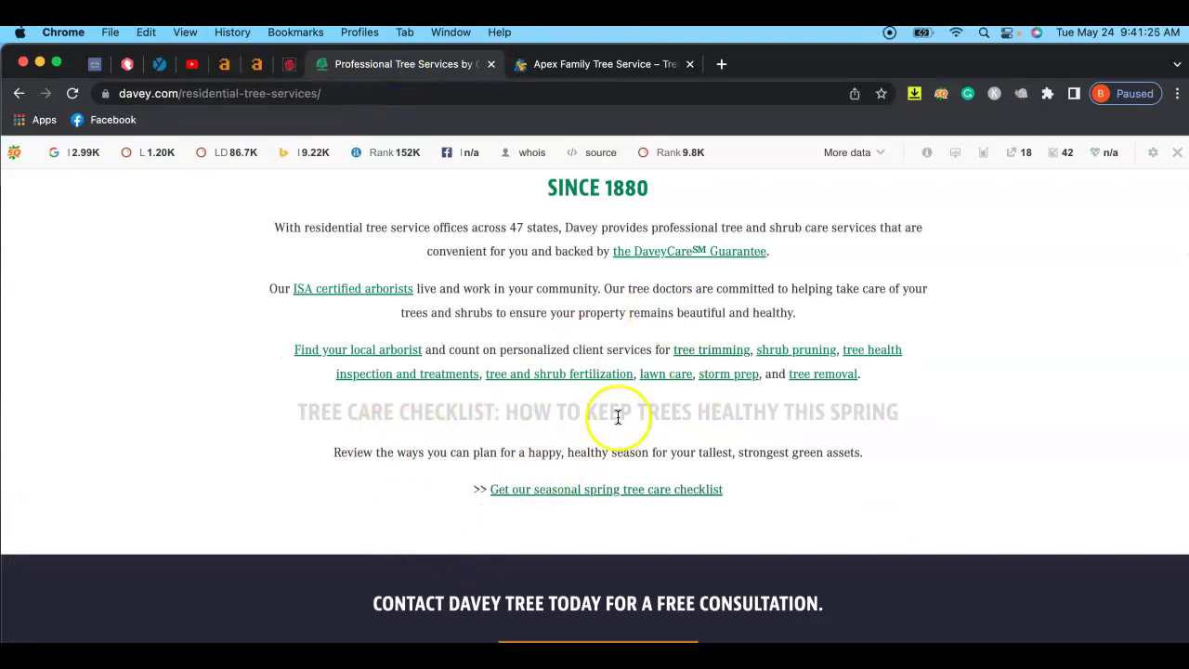
{"action": "left_click", "coordinate": [571, 65]}
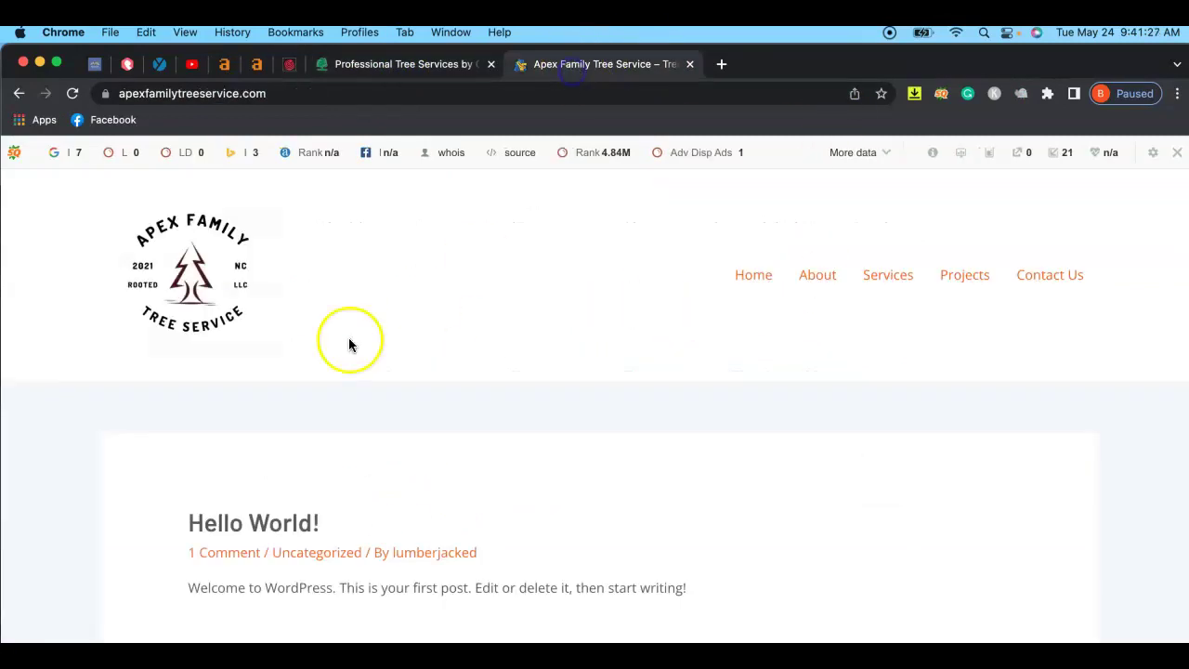
{"action": "scroll", "coordinate": [269, 375], "scroll_direction": "down", "scroll_amount": 2}
{"action": "scroll", "coordinate": [523, 424], "scroll_direction": "down", "scroll_amount": 3}
{"action": "scroll", "coordinate": [523, 425], "scroll_direction": "up", "scroll_amount": 5}
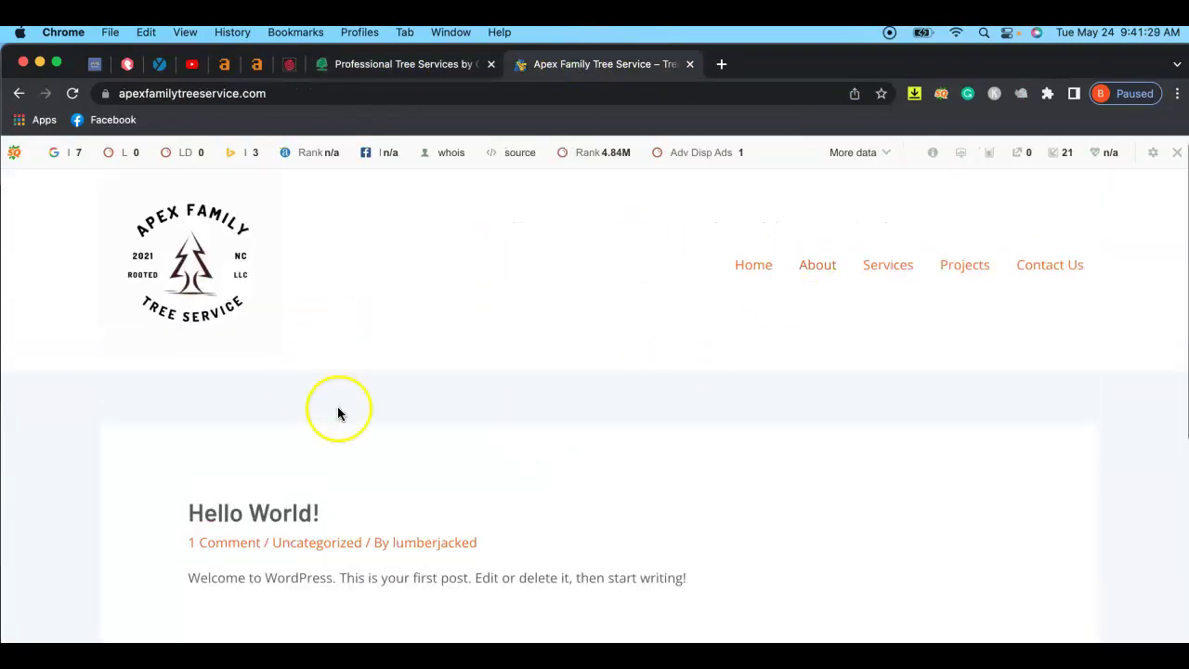
{"action": "left_click", "coordinate": [228, 67]}
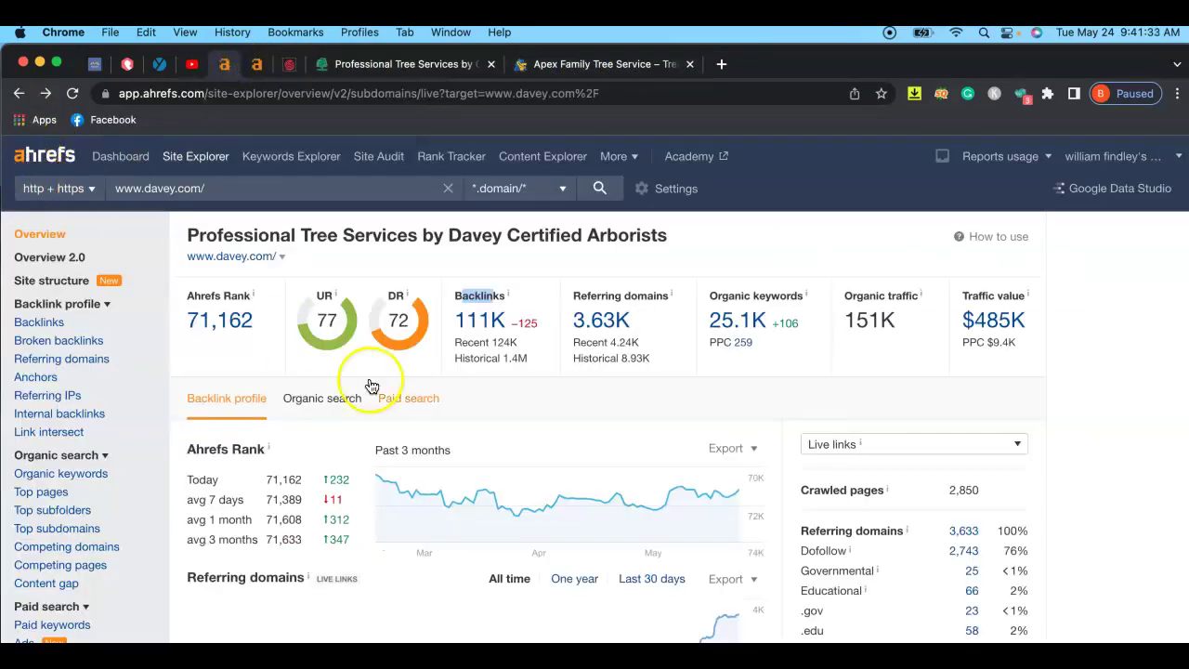
{"action": "left_click", "coordinate": [815, 240]}
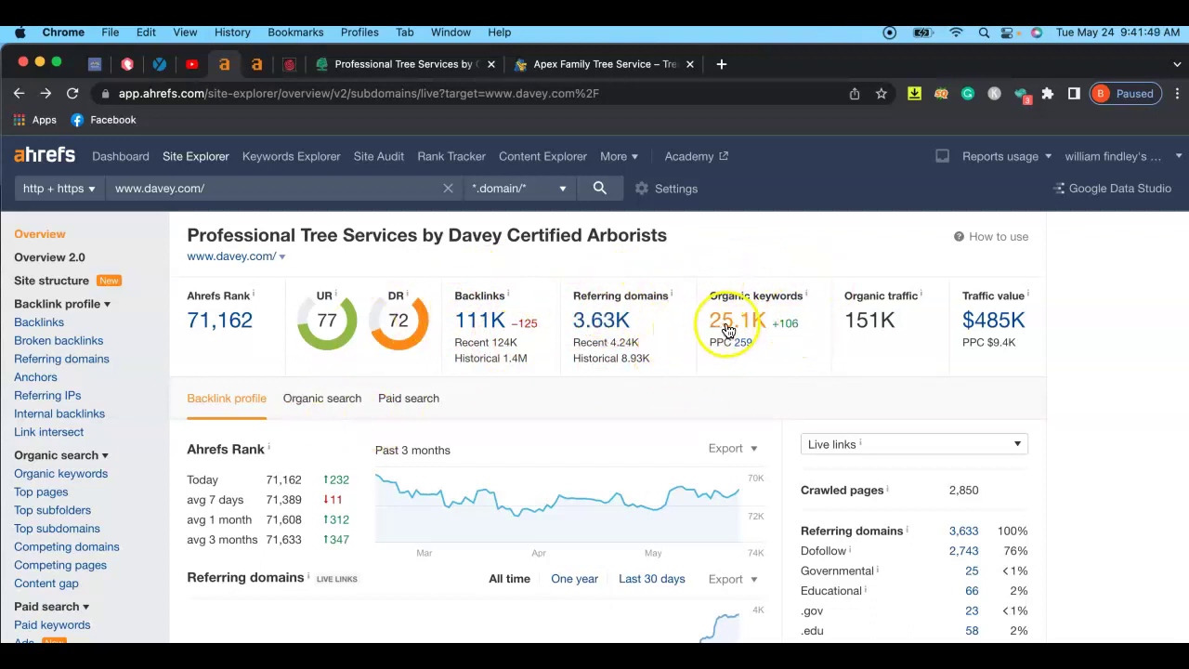
Switch to the Apex homepage and examine its "Hello World!" post text, footer links and contact details
{"action": "left_click", "coordinate": [563, 62]}
{"action": "scroll", "coordinate": [434, 409], "scroll_direction": "down", "scroll_amount": 3}
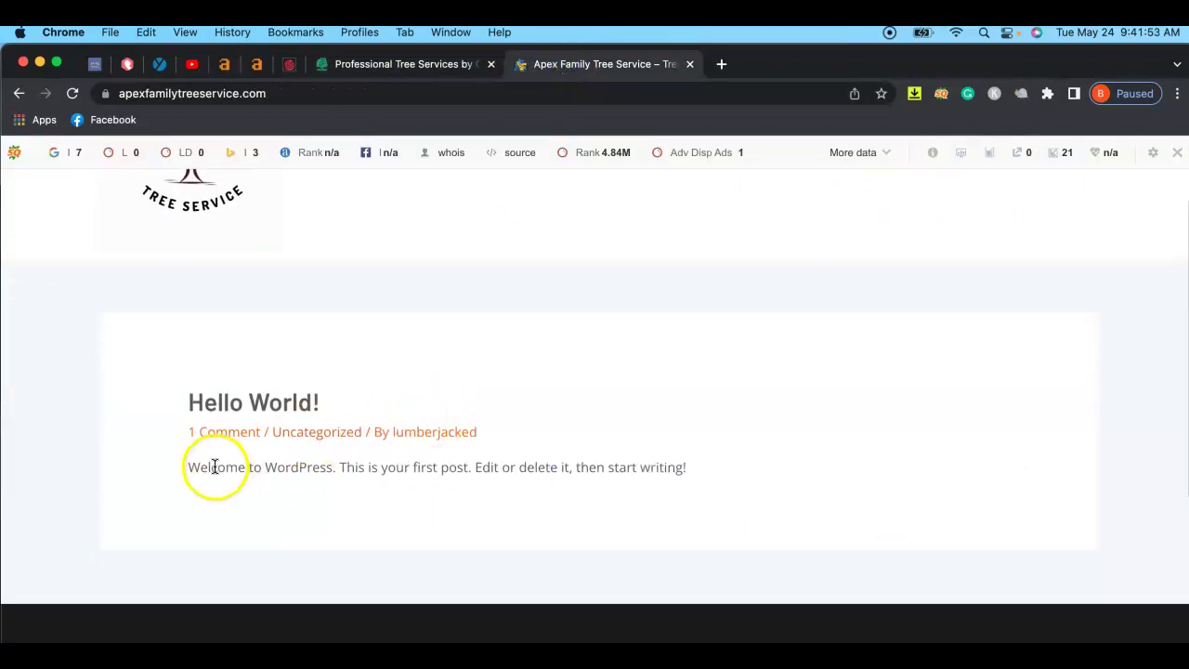
{"action": "left_click_drag", "start_coordinate": [216, 467], "coordinate": [551, 499]}
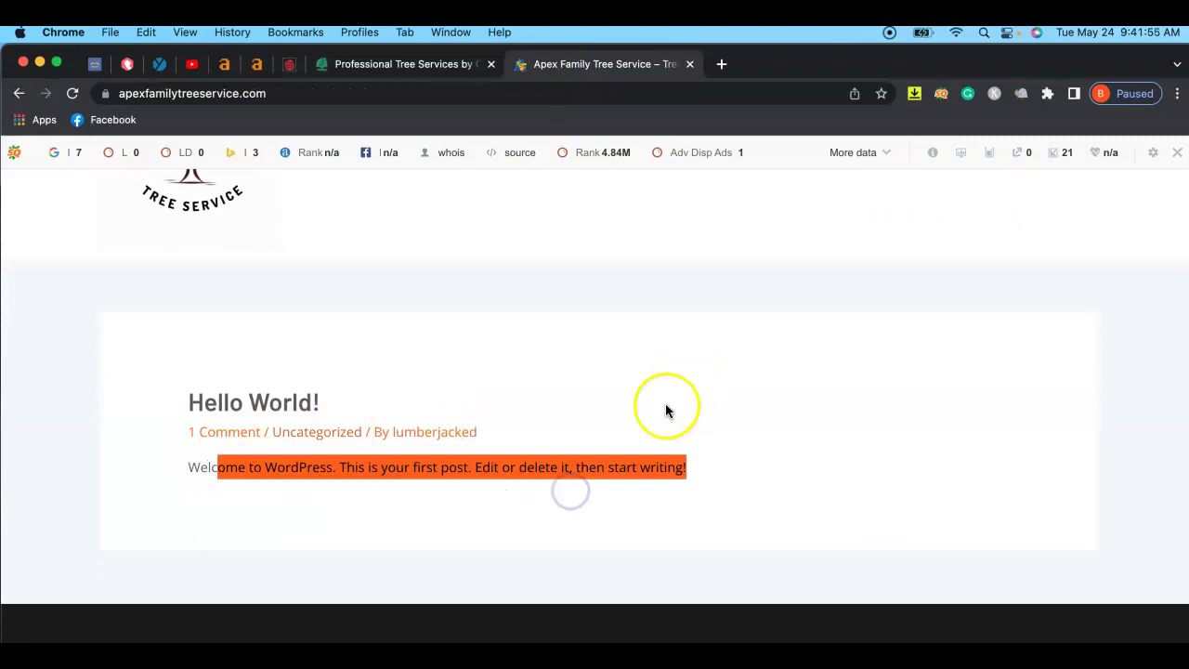
{"action": "scroll", "coordinate": [608, 465], "scroll_direction": "down", "scroll_amount": 2}
{"action": "scroll", "coordinate": [528, 411], "scroll_direction": "down", "scroll_amount": 4}
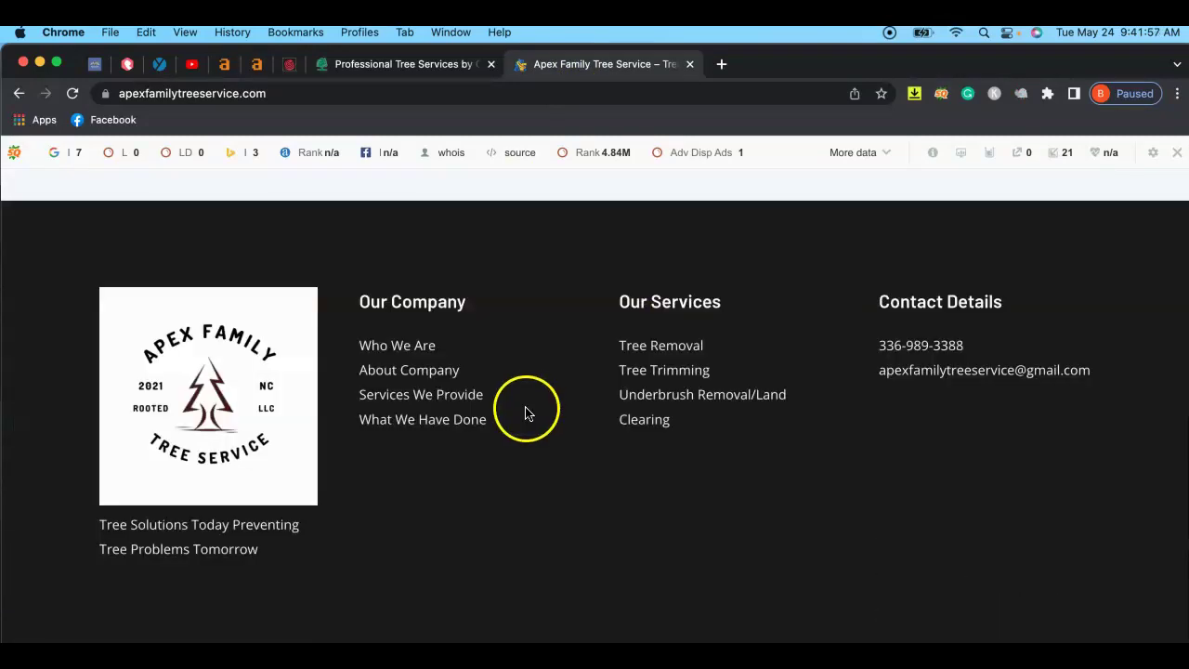
{"action": "scroll", "coordinate": [512, 347], "scroll_direction": "up", "scroll_amount": 5}
{"action": "scroll", "coordinate": [285, 361], "scroll_direction": "up", "scroll_amount": 3}
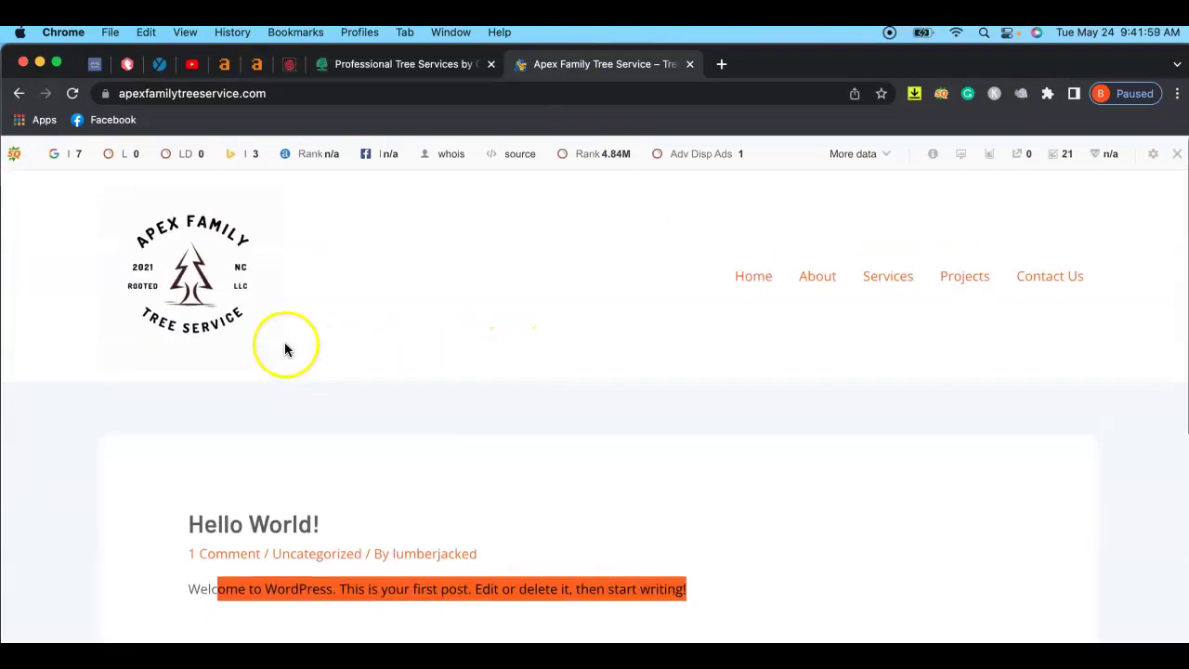
Return to Davey's residential services page and examine the introductory text and the tree and lawn care service descriptions
{"action": "left_click", "coordinate": [372, 64]}
{"action": "scroll", "coordinate": [377, 304], "scroll_direction": "up", "scroll_amount": 5}
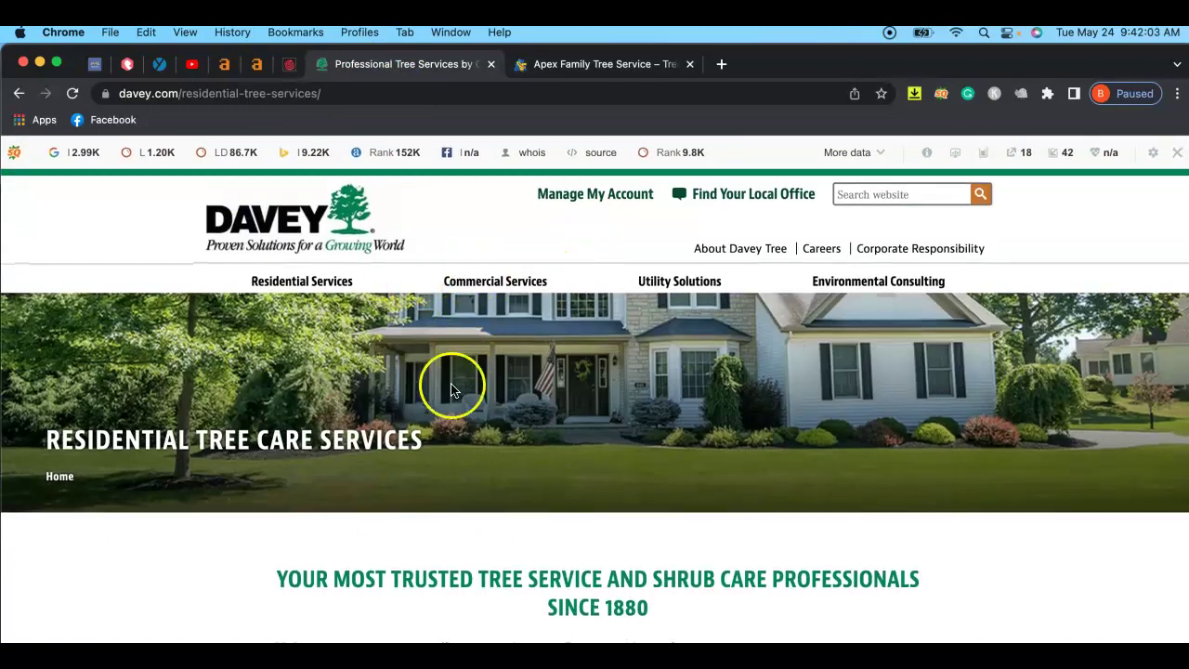
{"action": "scroll", "coordinate": [478, 450], "scroll_direction": "down", "scroll_amount": 3}
{"action": "scroll", "coordinate": [478, 451], "scroll_direction": "down", "scroll_amount": 8}
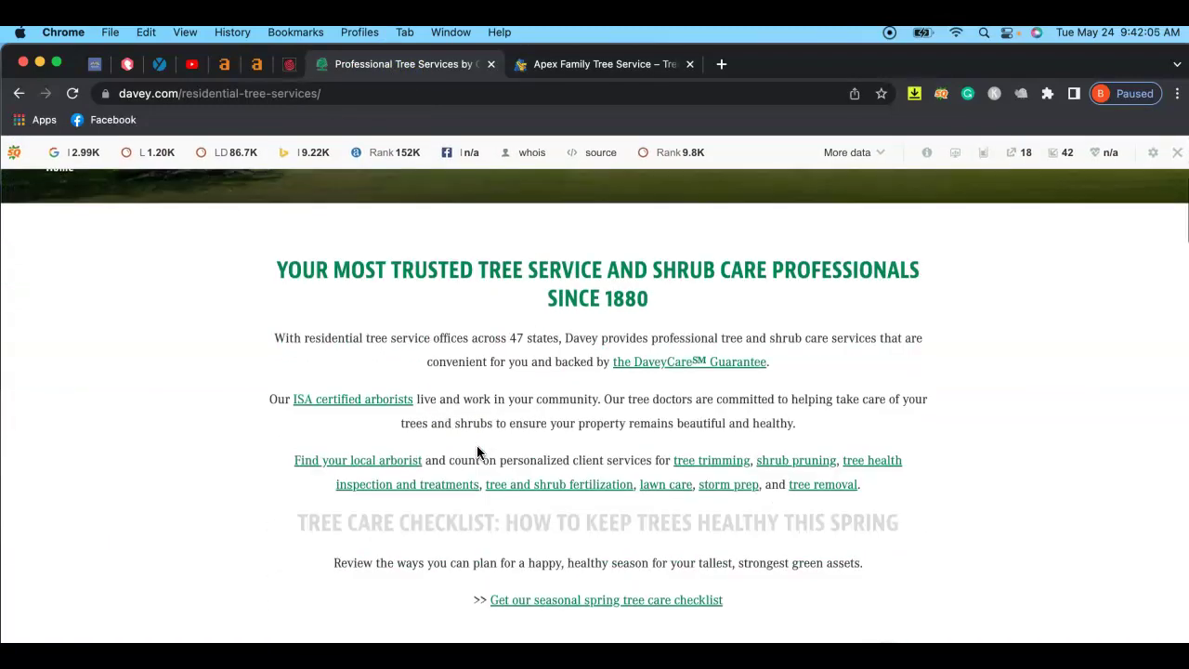
{"action": "mouse_move", "coordinate": [309, 331]}
{"action": "left_mouse_down"}
{"action": "mouse_move", "coordinate": [302, 321]}
{"action": "mouse_move", "coordinate": [500, 406]}
{"action": "left_mouse_up"}
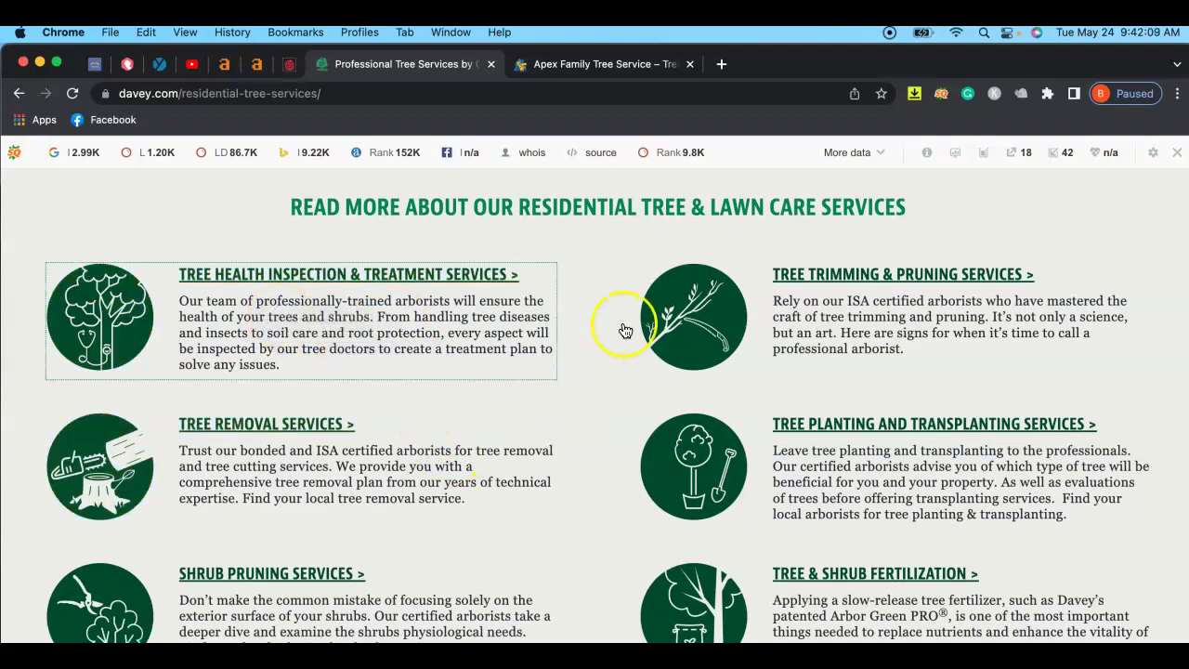
{"action": "left_click", "coordinate": [224, 65]}
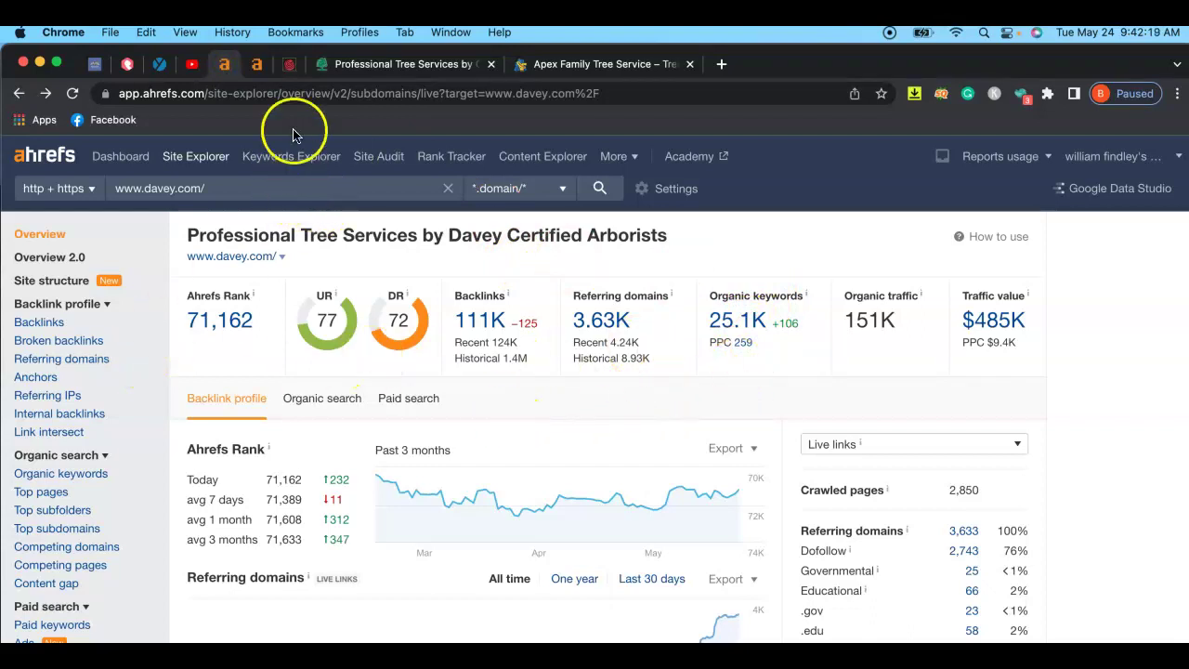
{"action": "left_click", "coordinate": [257, 65]}
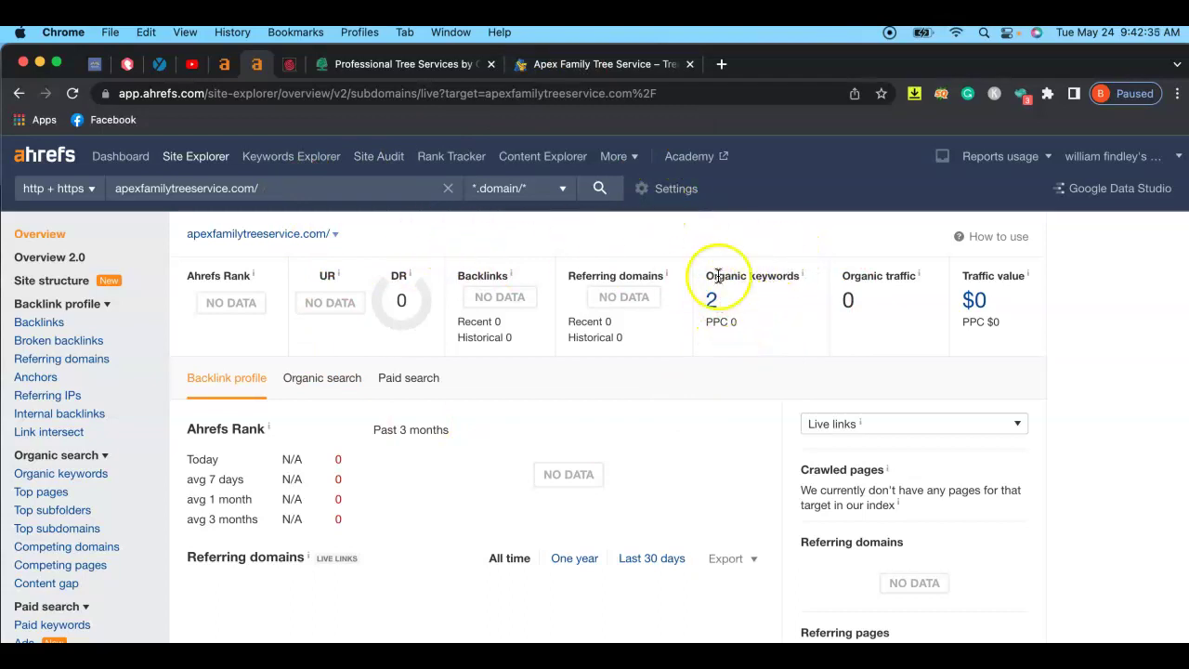
{"action": "left_click", "coordinate": [623, 275]}
{"action": "left_click", "coordinate": [632, 254]}
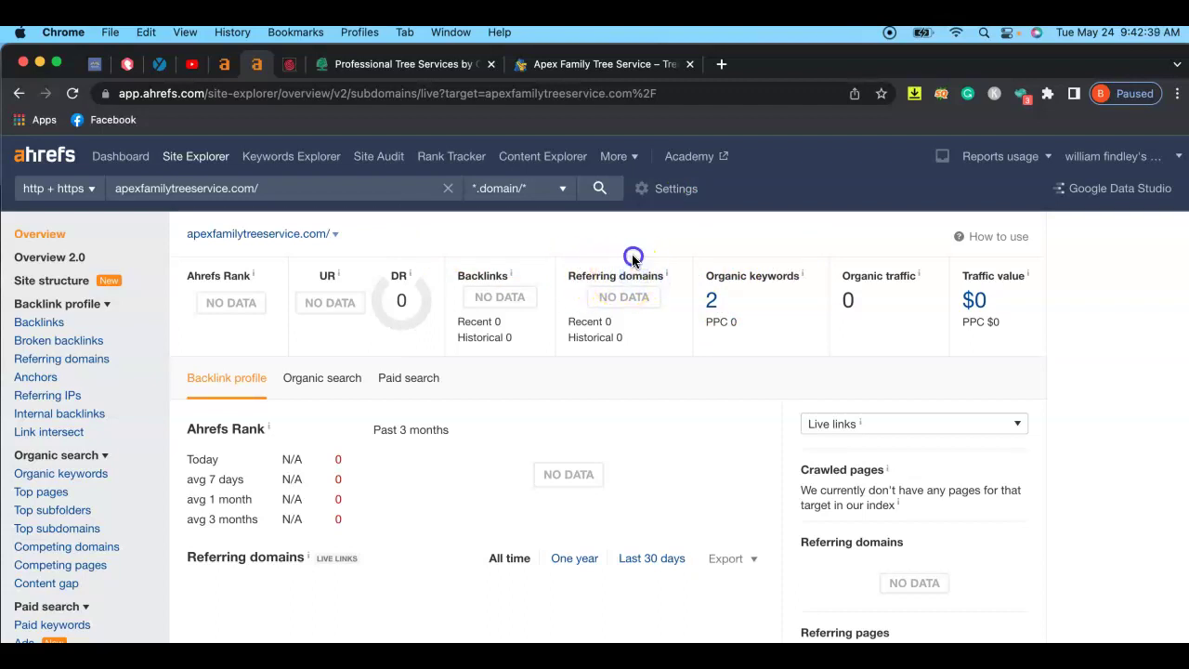
{"action": "left_click_drag", "start_coordinate": [620, 274], "coordinate": [564, 281]}
{"action": "left_click", "coordinate": [628, 261]}
{"action": "left_click", "coordinate": [507, 281]}
{"action": "left_click", "coordinate": [609, 258]}
{"action": "left_click_drag", "start_coordinate": [598, 275], "coordinate": [568, 275]}
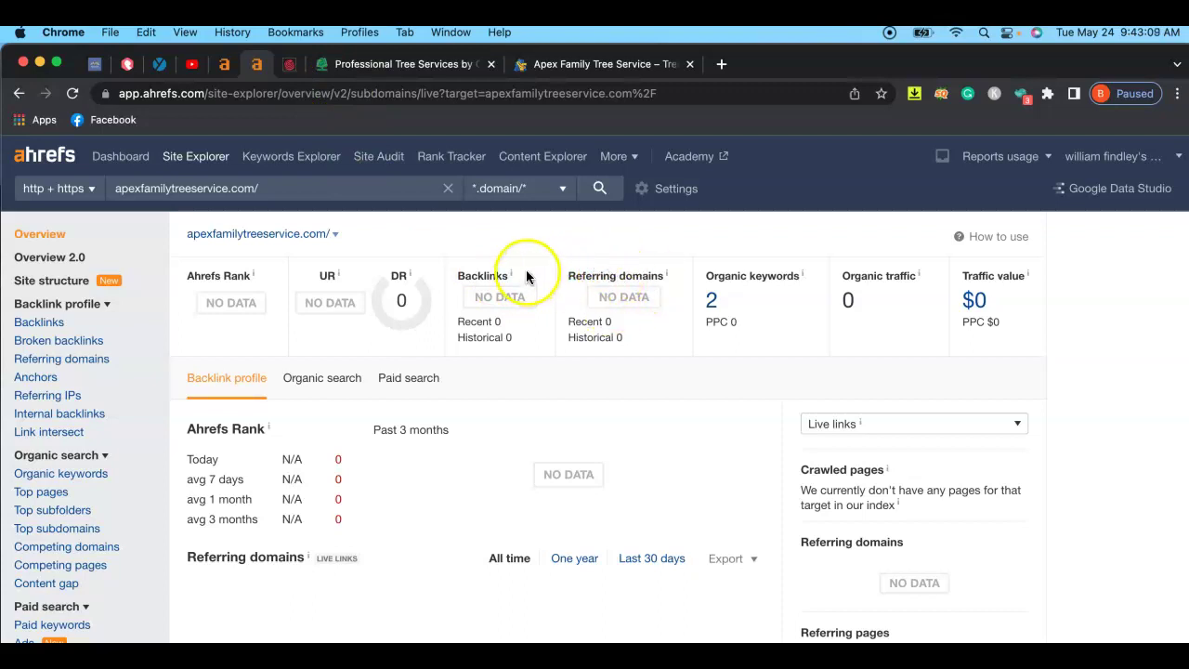
{"action": "left_click", "coordinate": [226, 64]}
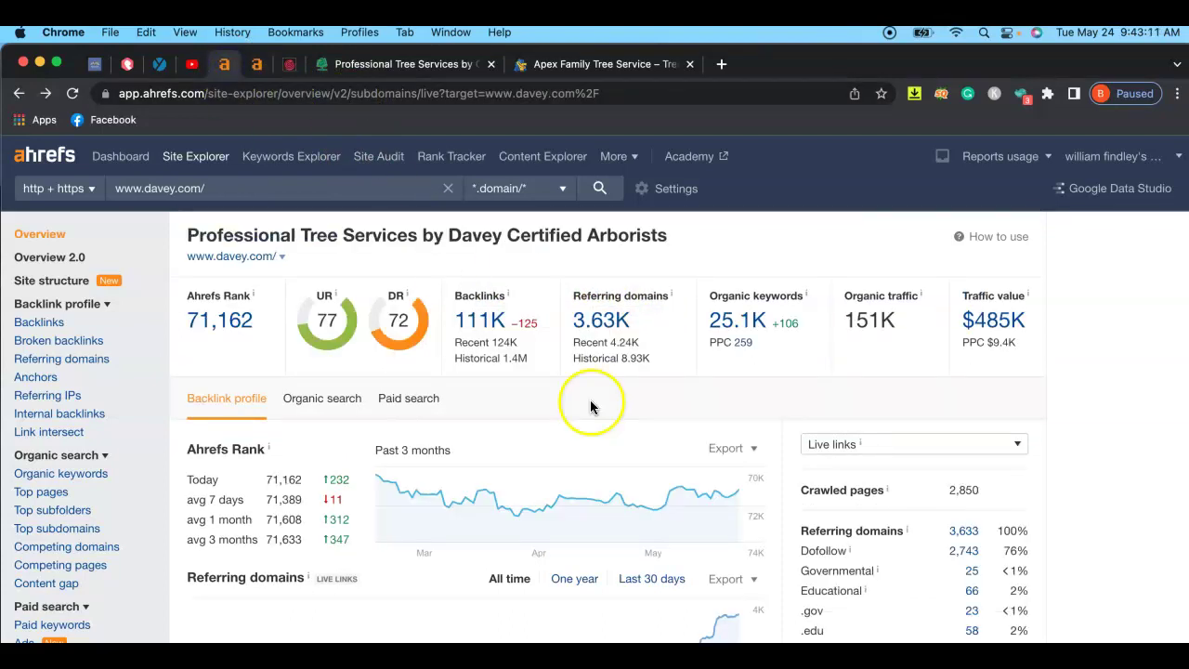
{"action": "left_click", "coordinate": [602, 333]}
{"action": "scroll", "coordinate": [557, 353], "scroll_direction": "down", "scroll_amount": 1}
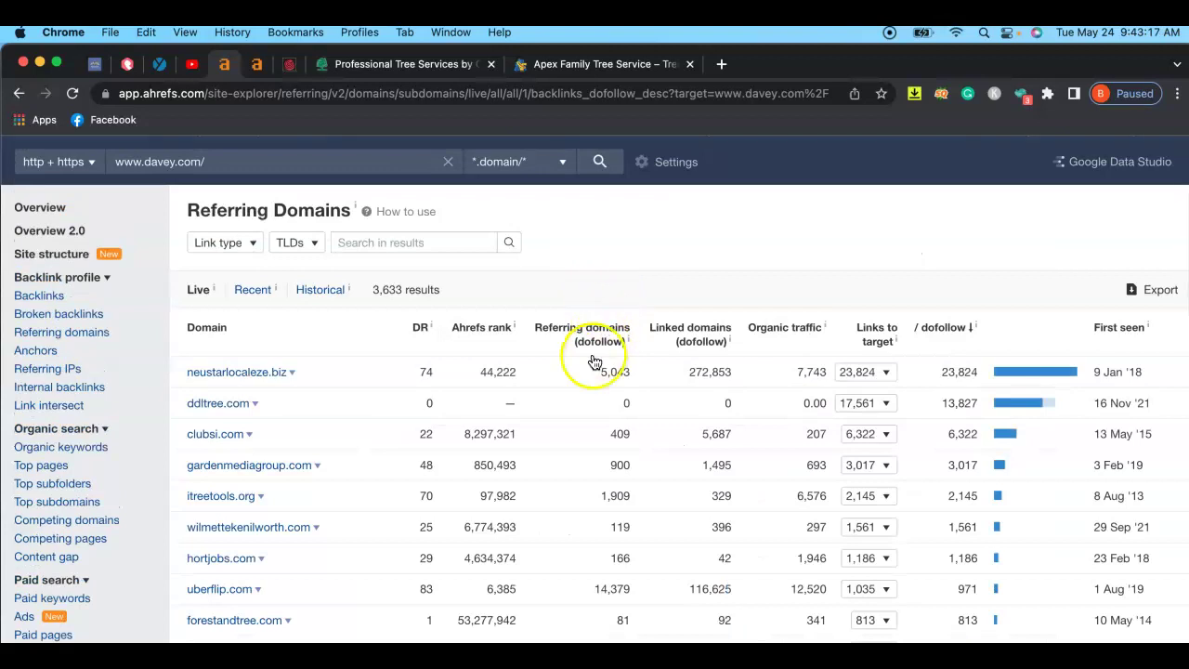
{"action": "scroll", "coordinate": [272, 349], "scroll_direction": "down", "scroll_amount": 2}
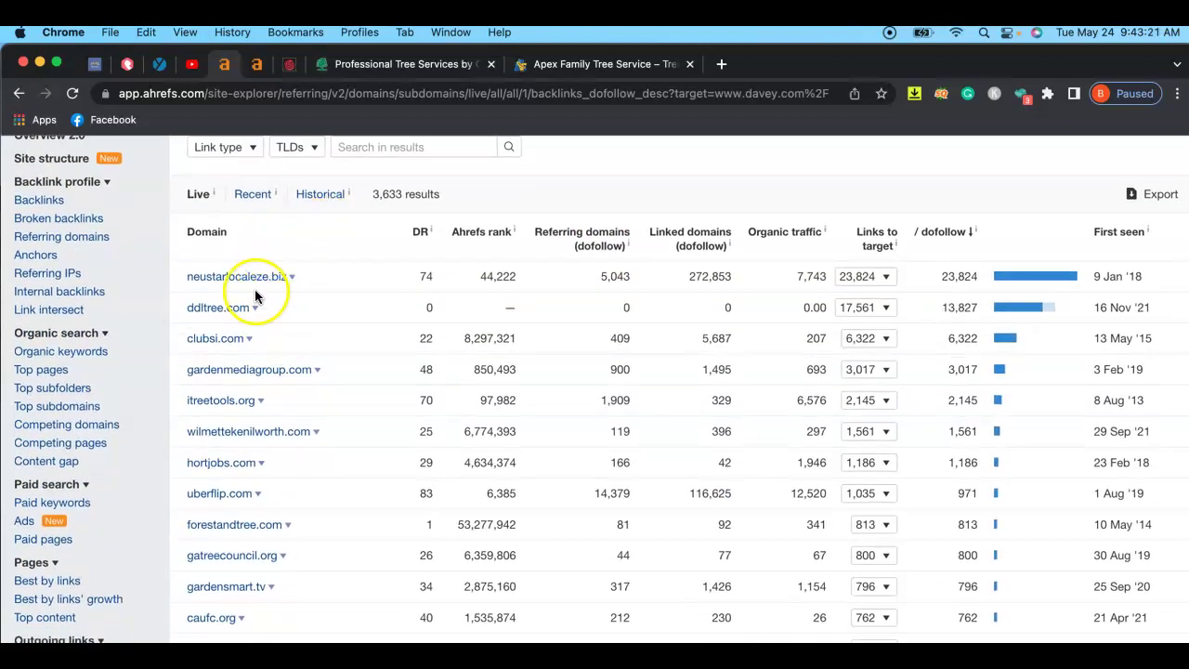
{"action": "scroll", "coordinate": [248, 382], "scroll_direction": "down", "scroll_amount": 5}
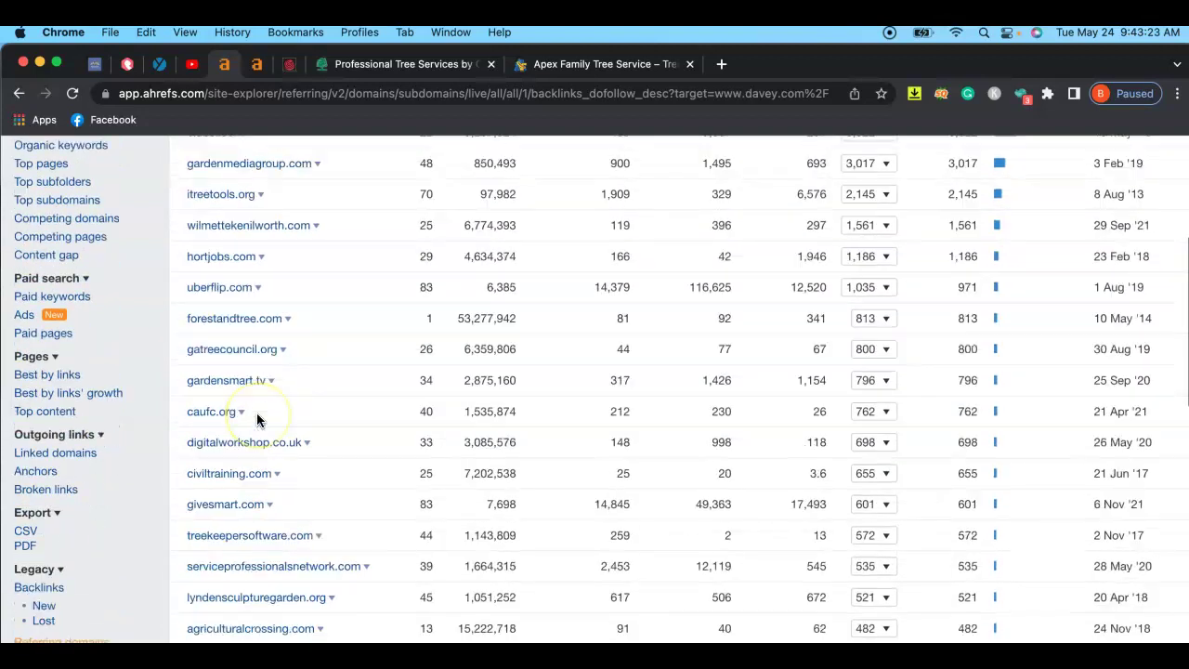
{"action": "scroll", "coordinate": [257, 419], "scroll_direction": "down", "scroll_amount": 6}
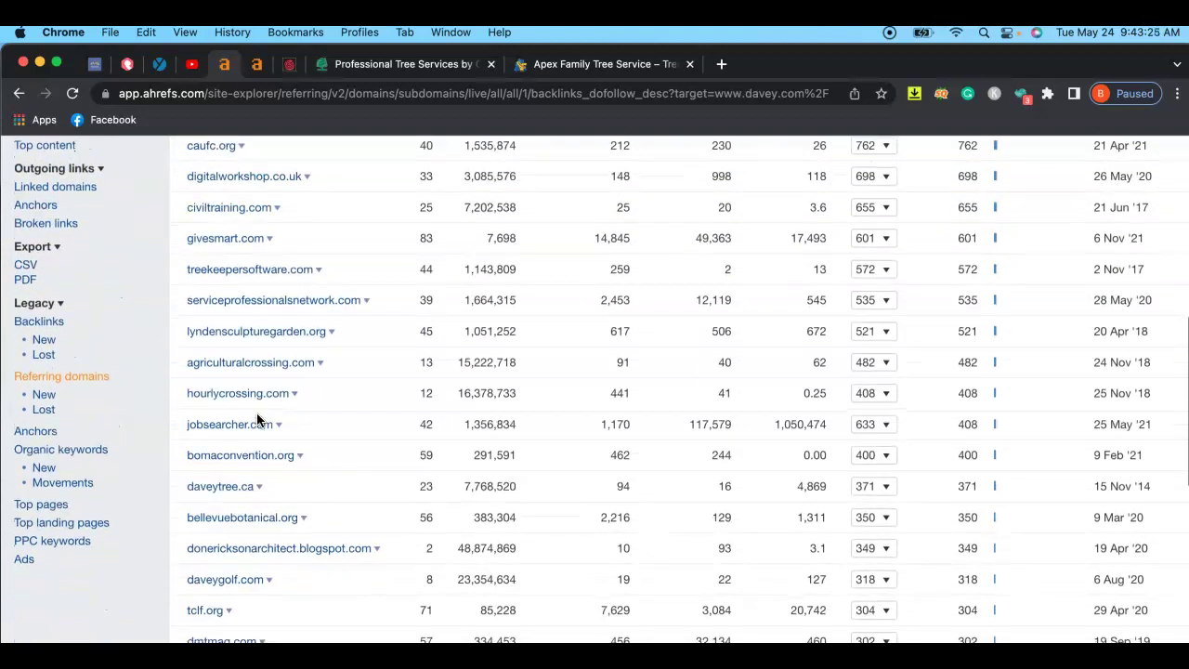
{"action": "scroll", "coordinate": [258, 420], "scroll_direction": "down", "scroll_amount": 3}
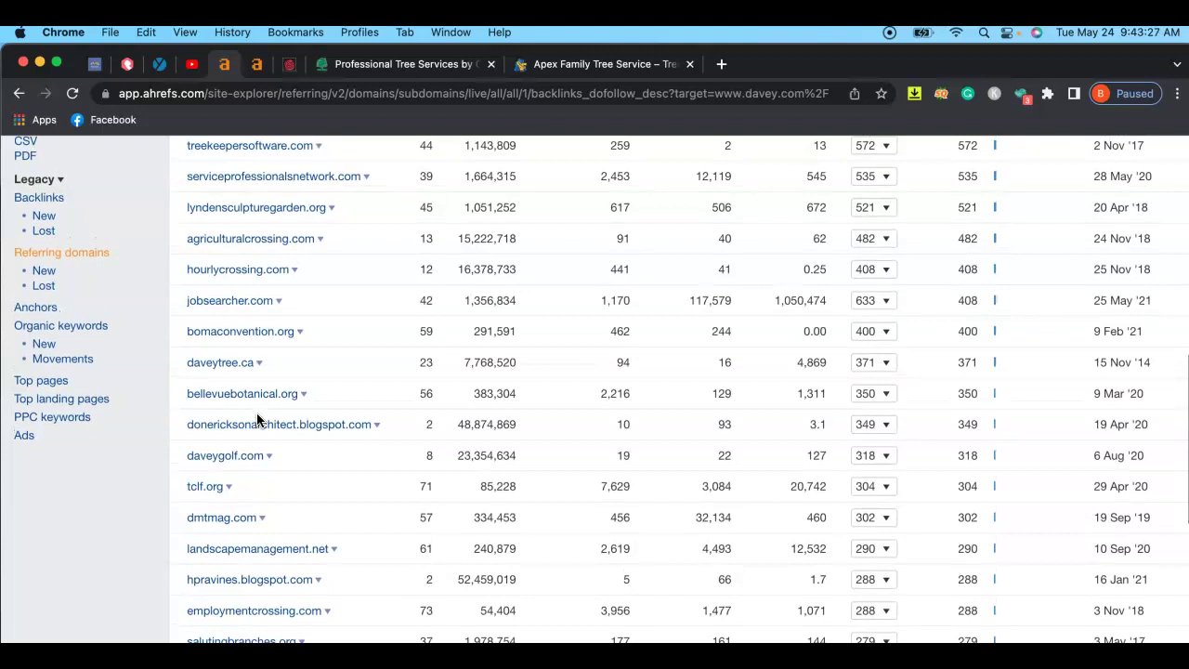
{"action": "scroll", "coordinate": [258, 420], "scroll_direction": "up", "scroll_amount": 12}
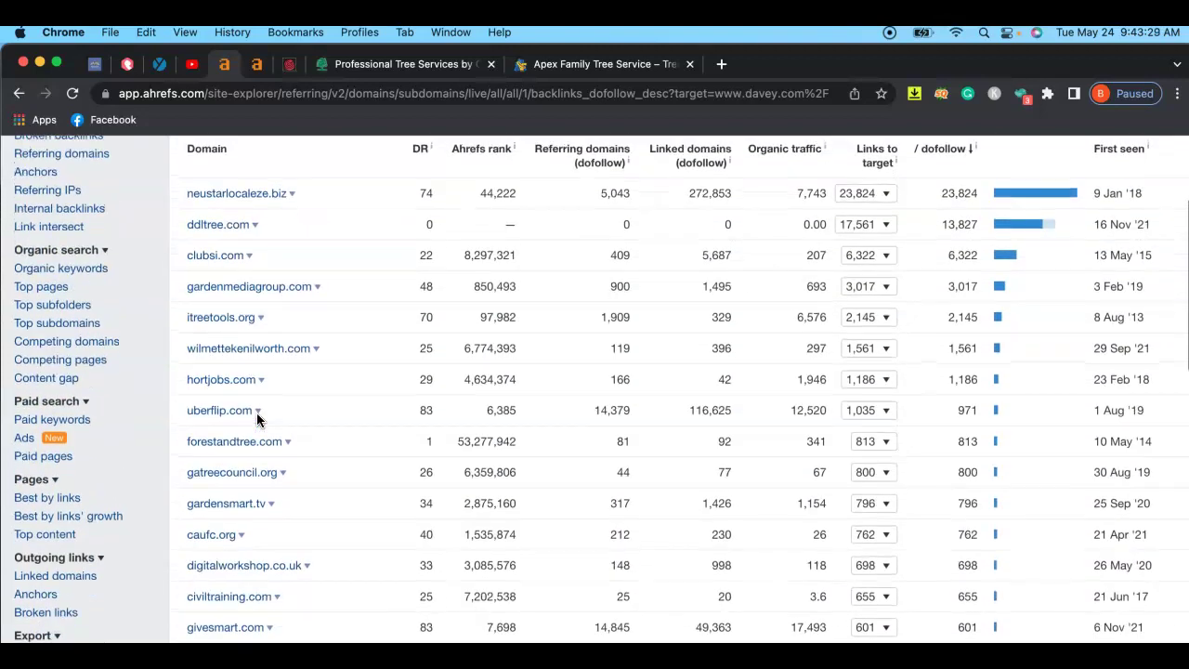
{"action": "scroll", "coordinate": [257, 412], "scroll_direction": "up", "scroll_amount": 1}
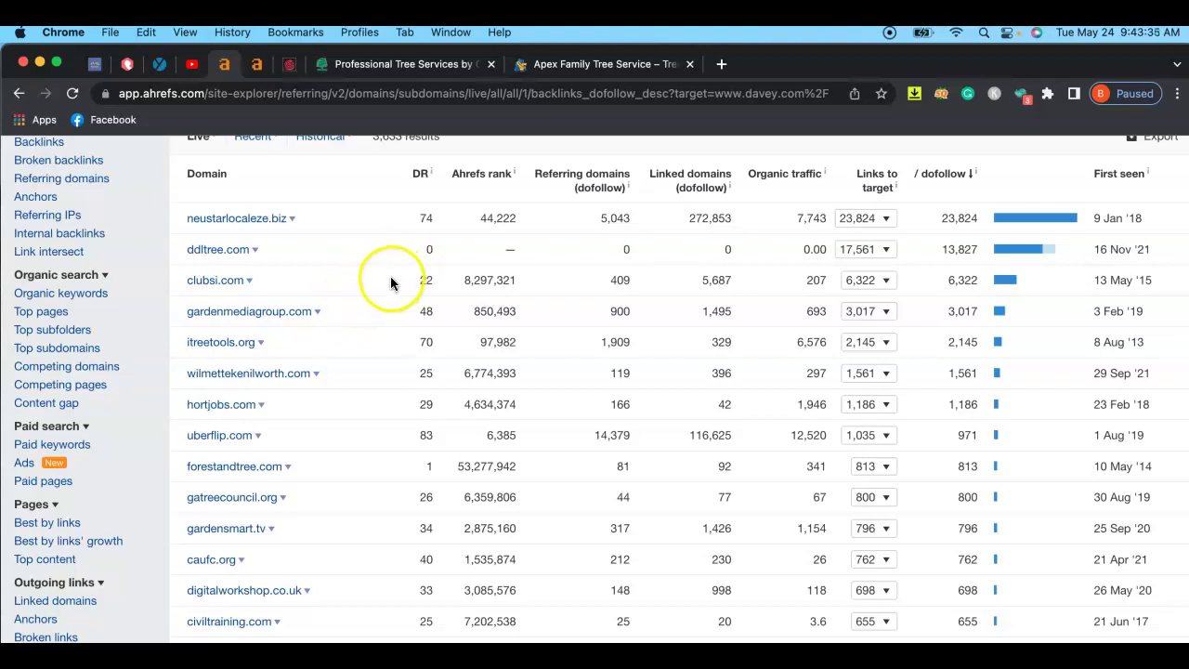
{"action": "scroll", "coordinate": [405, 279], "scroll_direction": "up", "scroll_amount": 2}
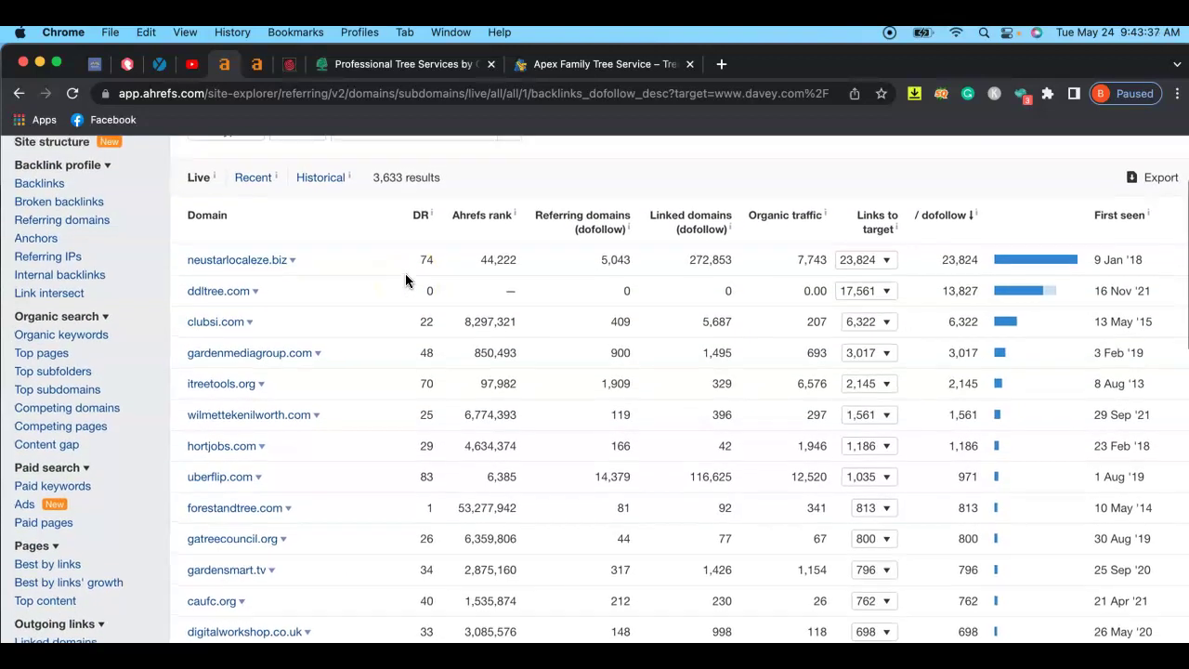
{"action": "scroll", "coordinate": [405, 279], "scroll_direction": "up", "scroll_amount": 1}
{"action": "scroll", "coordinate": [405, 280], "scroll_direction": "down", "scroll_amount": 2}
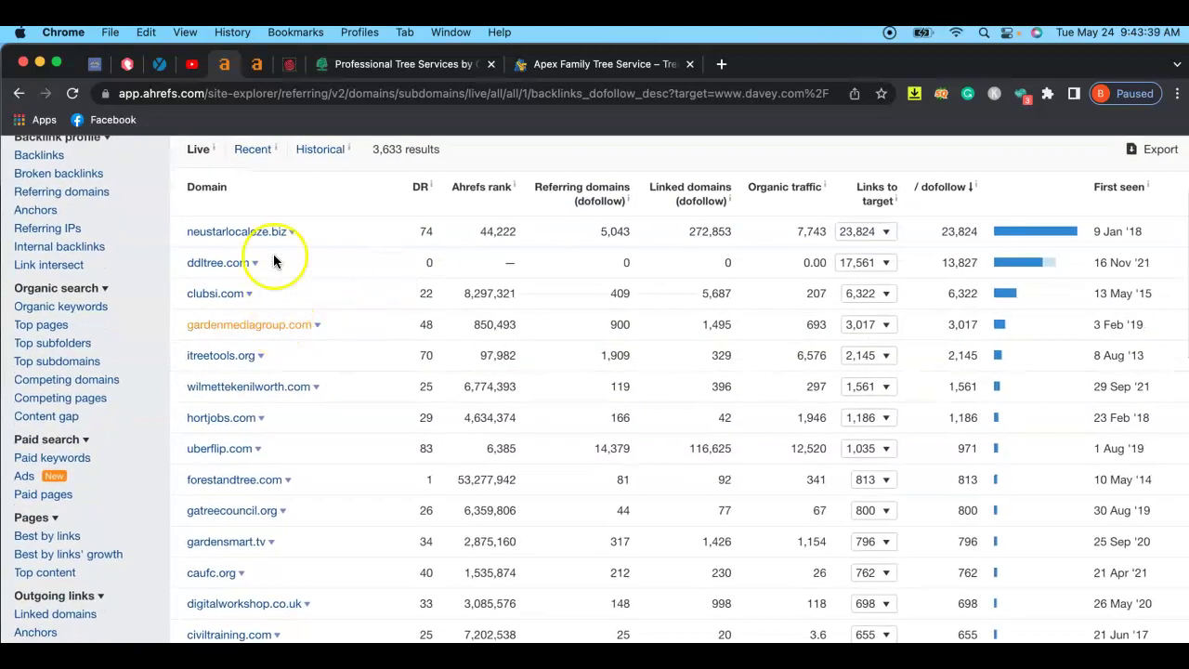
{"action": "scroll", "coordinate": [223, 412], "scroll_direction": "down", "scroll_amount": 4}
{"action": "scroll", "coordinate": [223, 411], "scroll_direction": "up", "scroll_amount": 12}
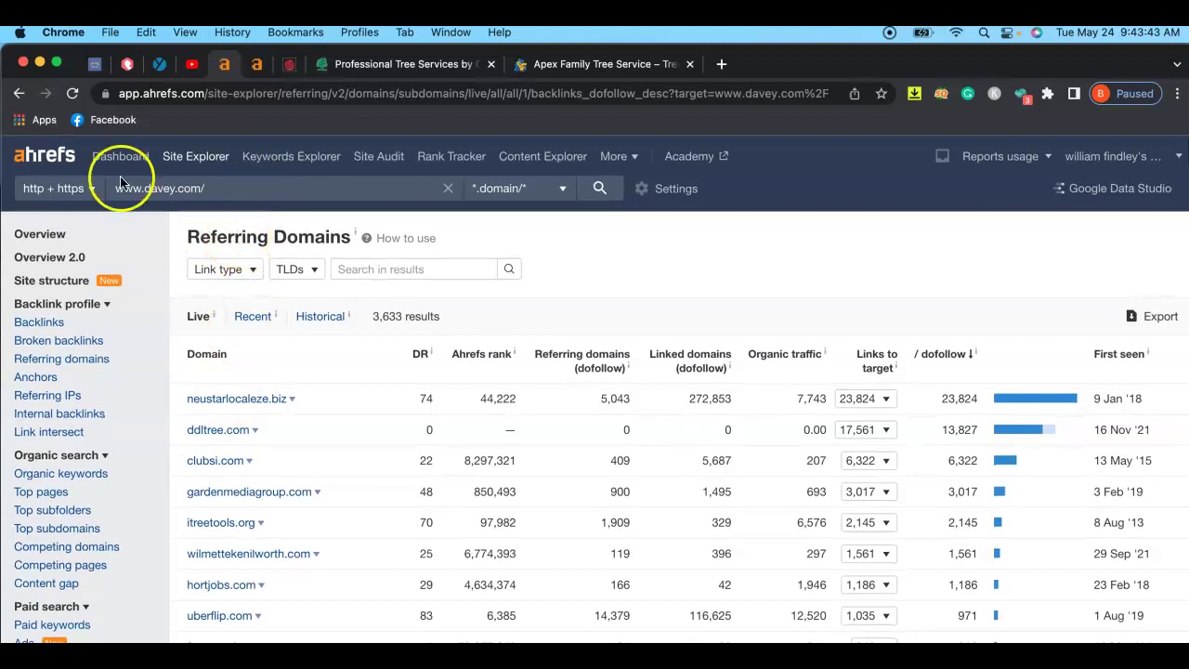
{"action": "left_click", "coordinate": [19, 94]}
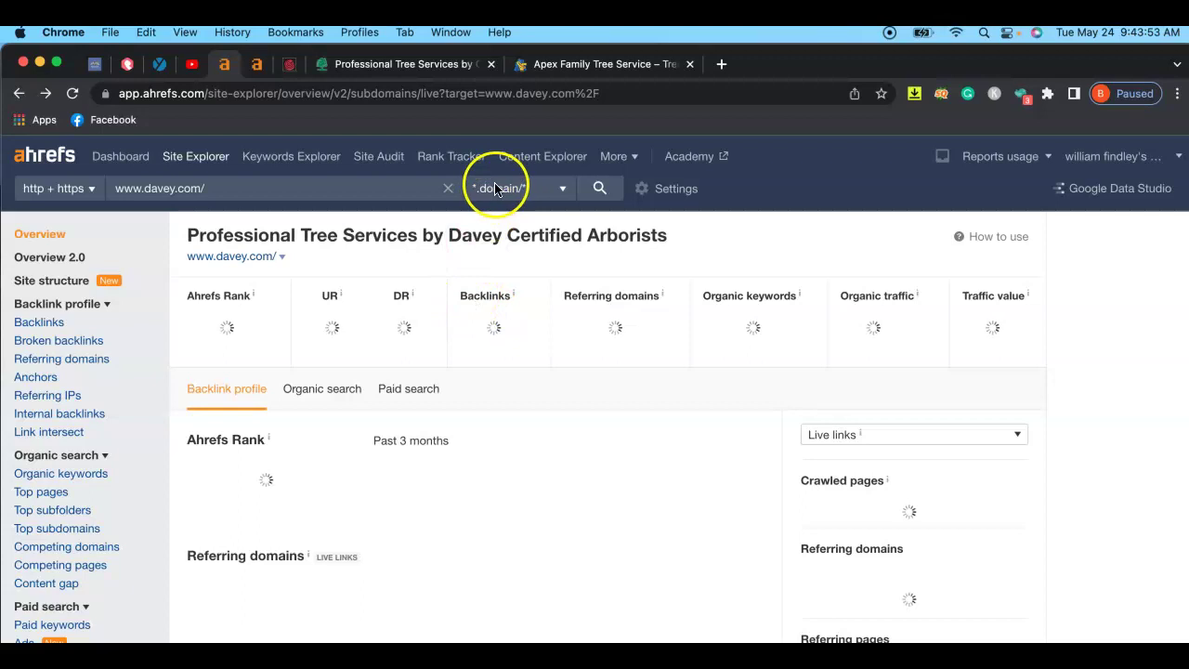
{"action": "key", "text": "super+bracketleft"}
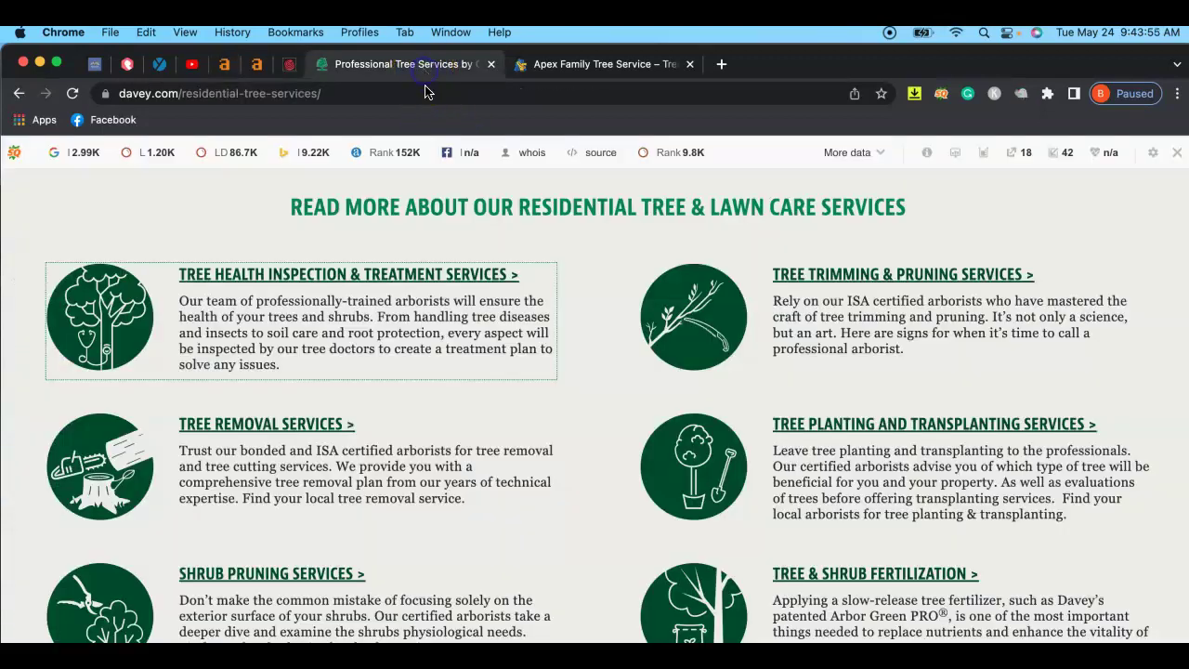
Examine Davey's residential services page, covering the service categories, introduction, service descriptions, tree consultation and certified arborists sections
{"action": "scroll", "coordinate": [433, 293], "scroll_direction": "up", "scroll_amount": 10}
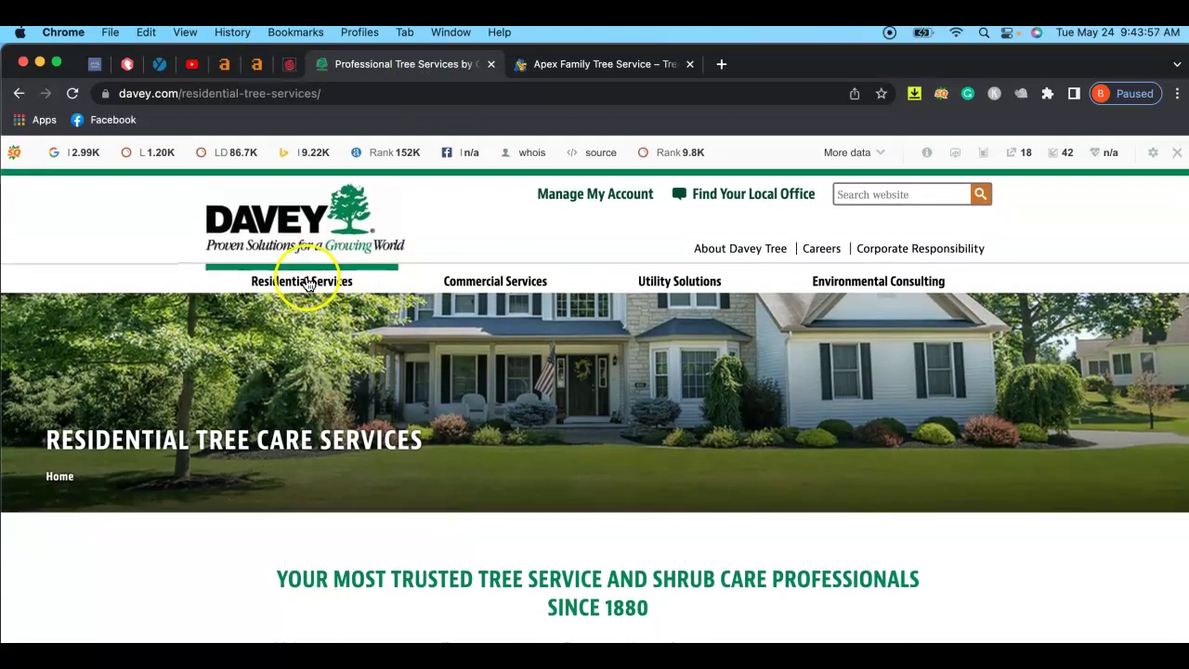
{"action": "scroll", "coordinate": [692, 295], "scroll_direction": "down", "scroll_amount": 5}
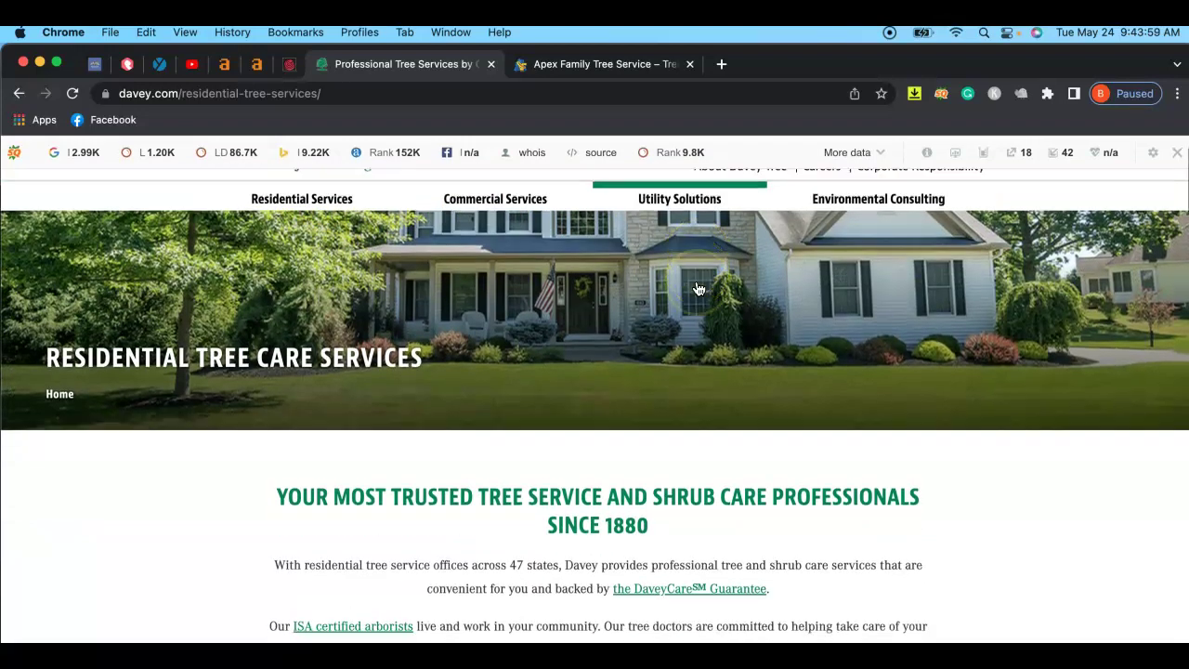
{"action": "scroll", "coordinate": [646, 417], "scroll_direction": "down", "scroll_amount": 1}
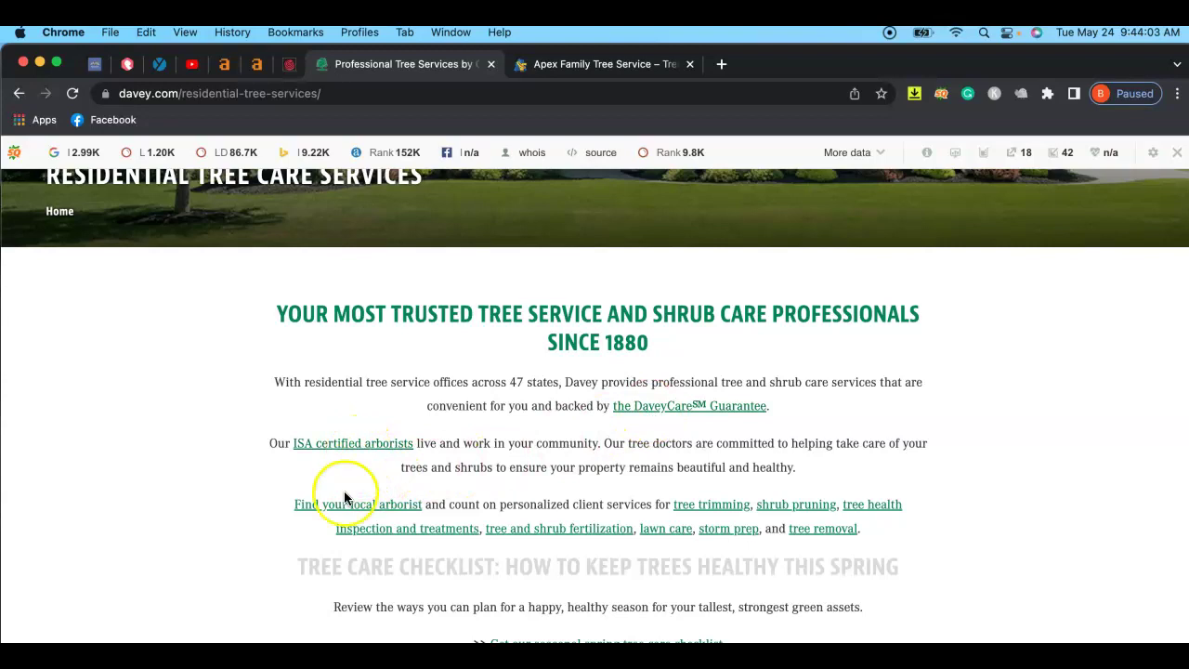
{"action": "scroll", "coordinate": [403, 548], "scroll_direction": "down", "scroll_amount": 10}
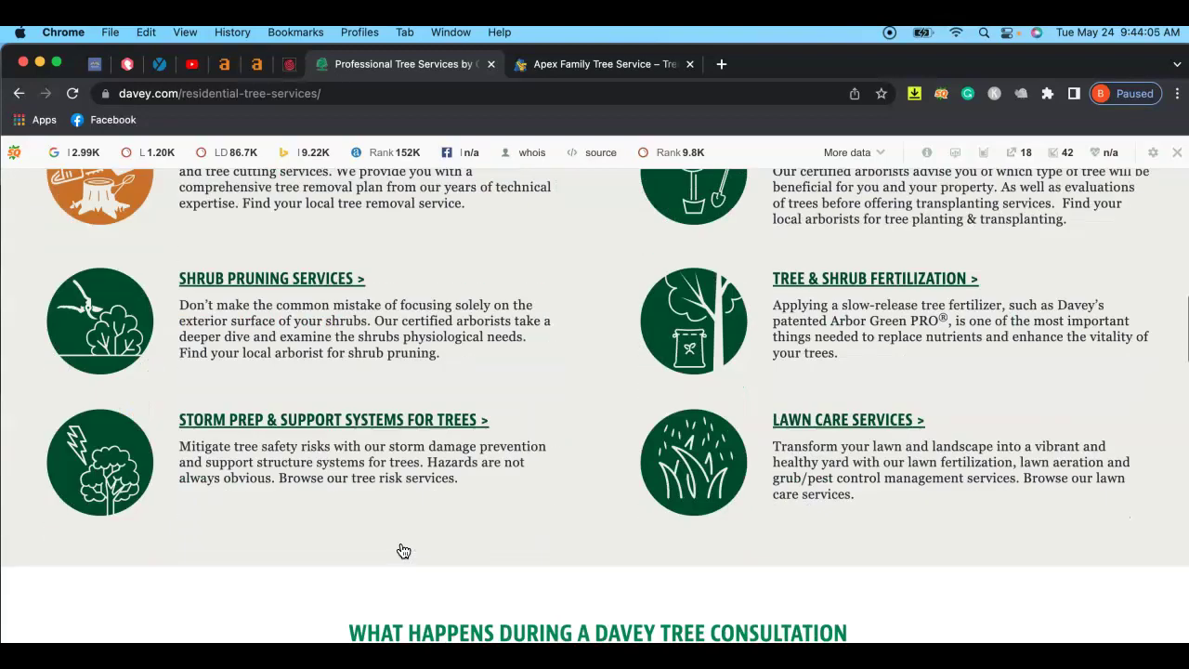
{"action": "scroll", "coordinate": [712, 437], "scroll_direction": "down", "scroll_amount": 5}
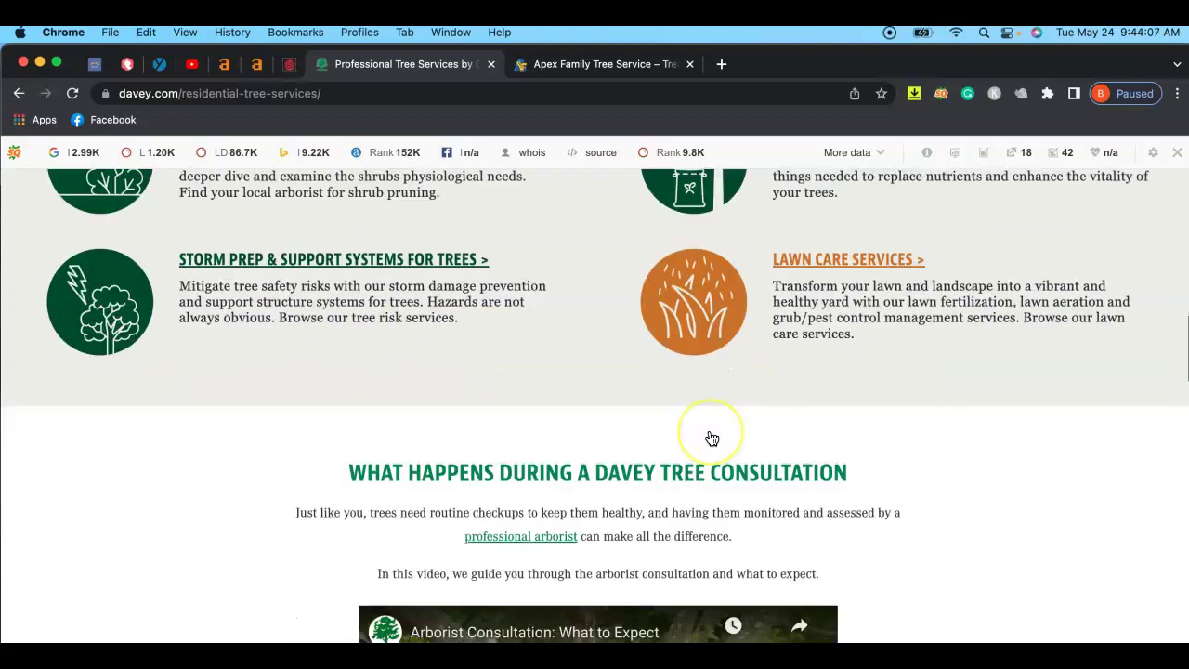
{"action": "left_click", "coordinate": [598, 437]}
{"action": "scroll", "coordinate": [605, 443], "scroll_direction": "down", "scroll_amount": 5}
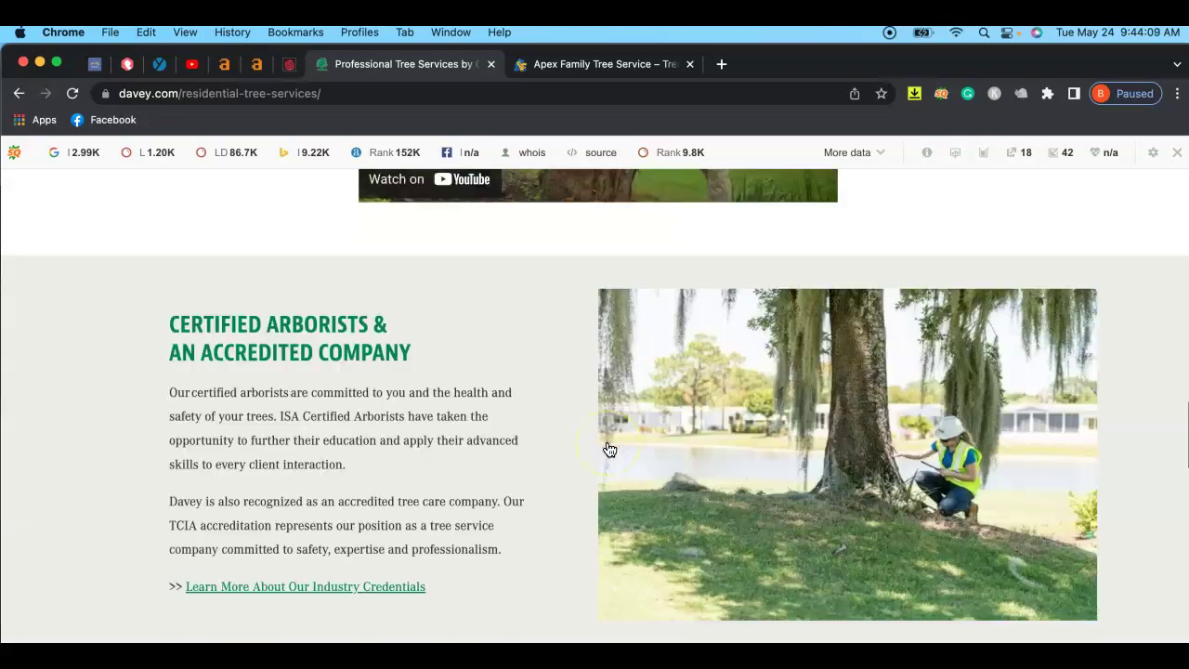
{"action": "scroll", "coordinate": [609, 449], "scroll_direction": "up", "scroll_amount": 4}
{"action": "scroll", "coordinate": [605, 560], "scroll_direction": "down", "scroll_amount": 10}
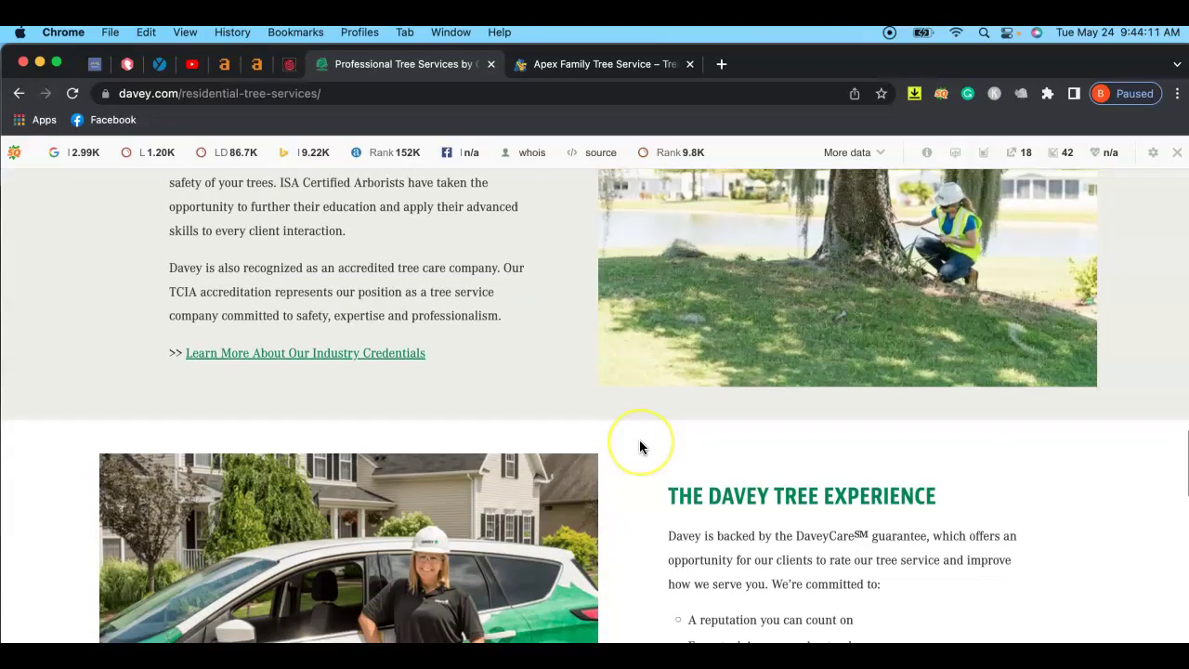
{"action": "scroll", "coordinate": [639, 447], "scroll_direction": "up", "scroll_amount": 15}
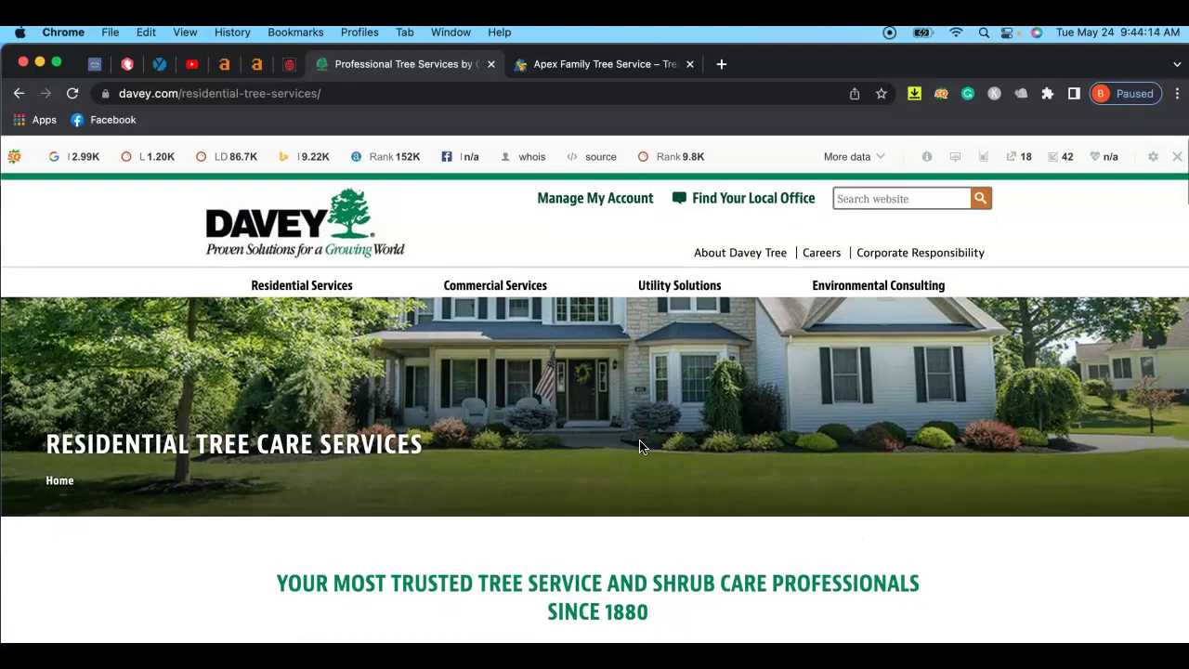
{"action": "left_click", "coordinate": [536, 433]}
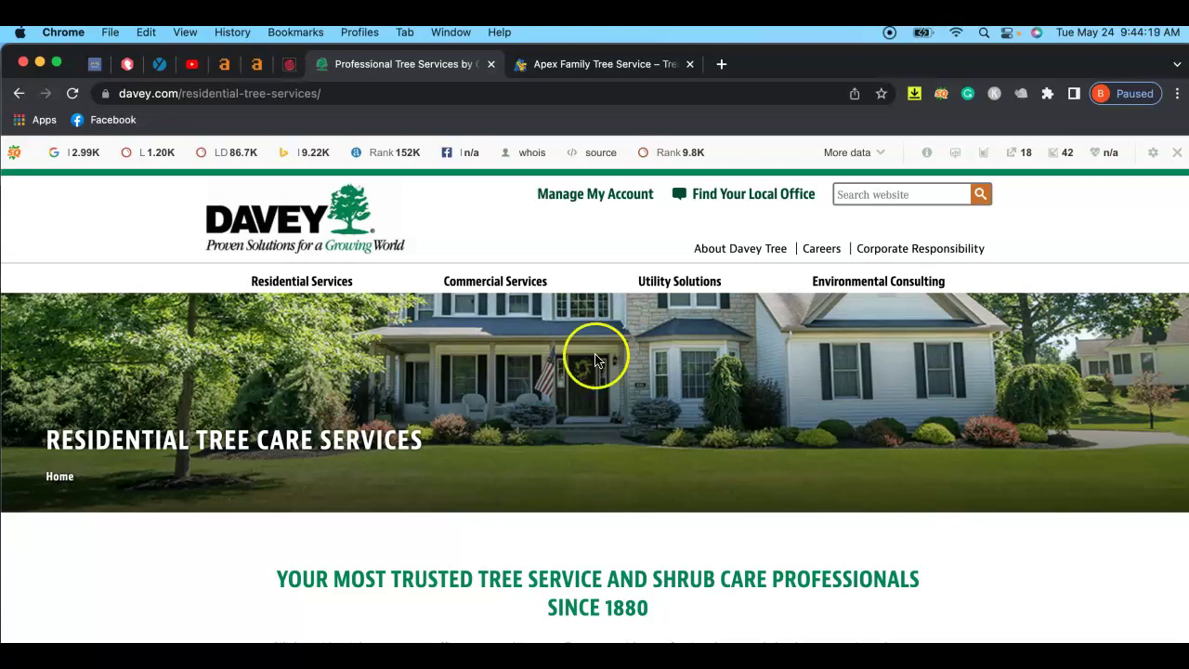
Switch to the Apex homepage, clear the text selection in the "Hello World!" post, and look over the page for comparison
{"action": "left_click", "coordinate": [599, 65]}
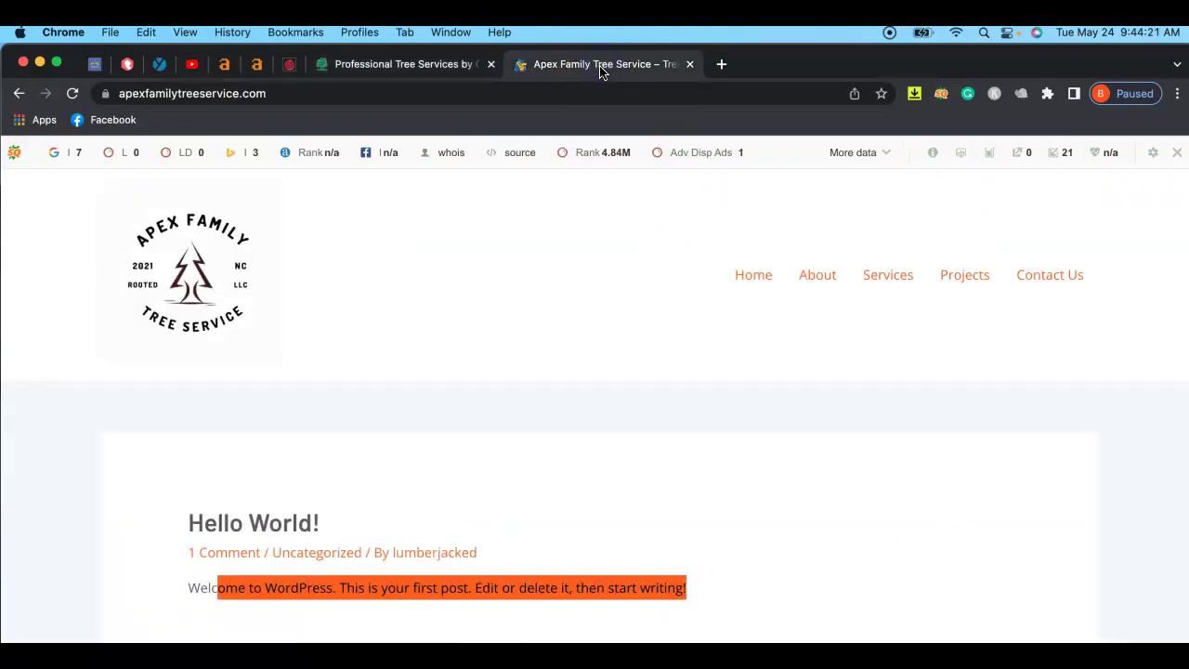
{"action": "left_click", "coordinate": [512, 263]}
{"action": "left_click", "coordinate": [448, 417]}
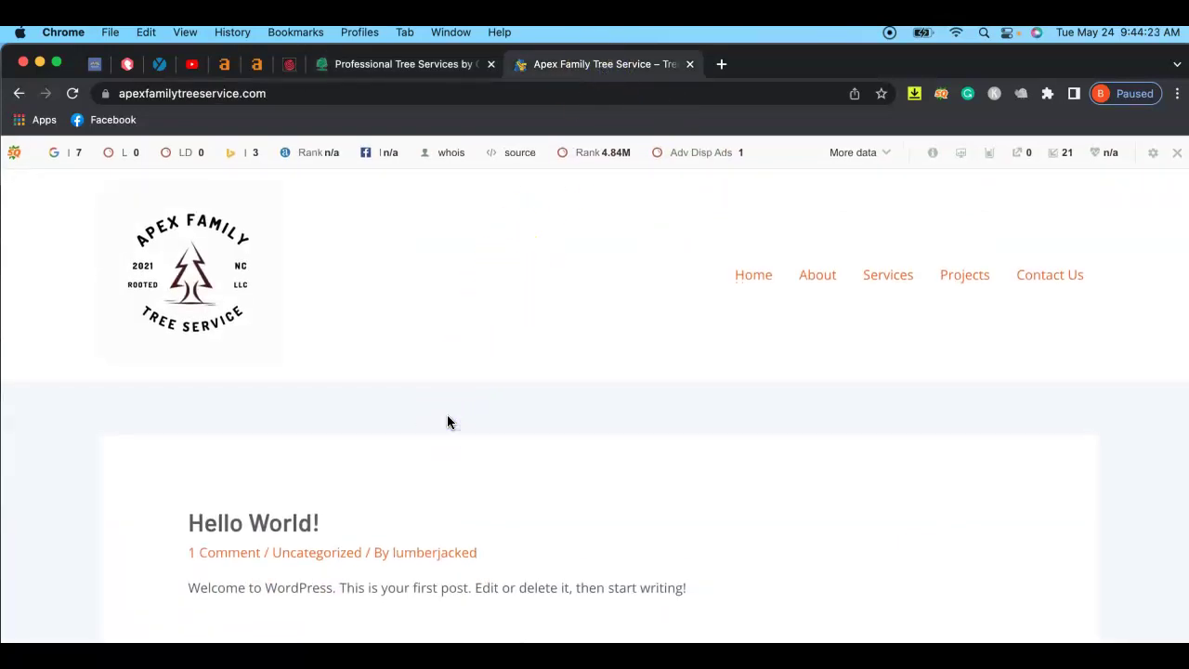
Switch to the Ahrefs overview of apexfamilytreeservice.com and examine its organic keywords, referring domains and backlinks
{"action": "left_click", "coordinate": [257, 64]}
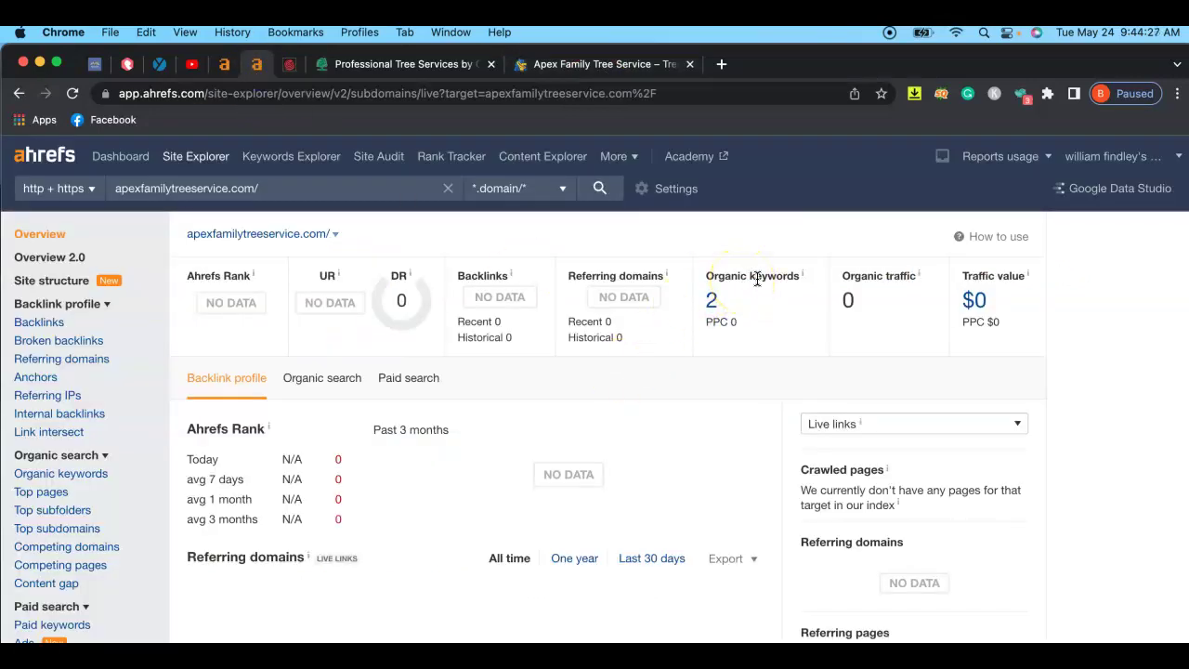
{"action": "left_click_drag", "start_coordinate": [732, 277], "coordinate": [790, 277]}
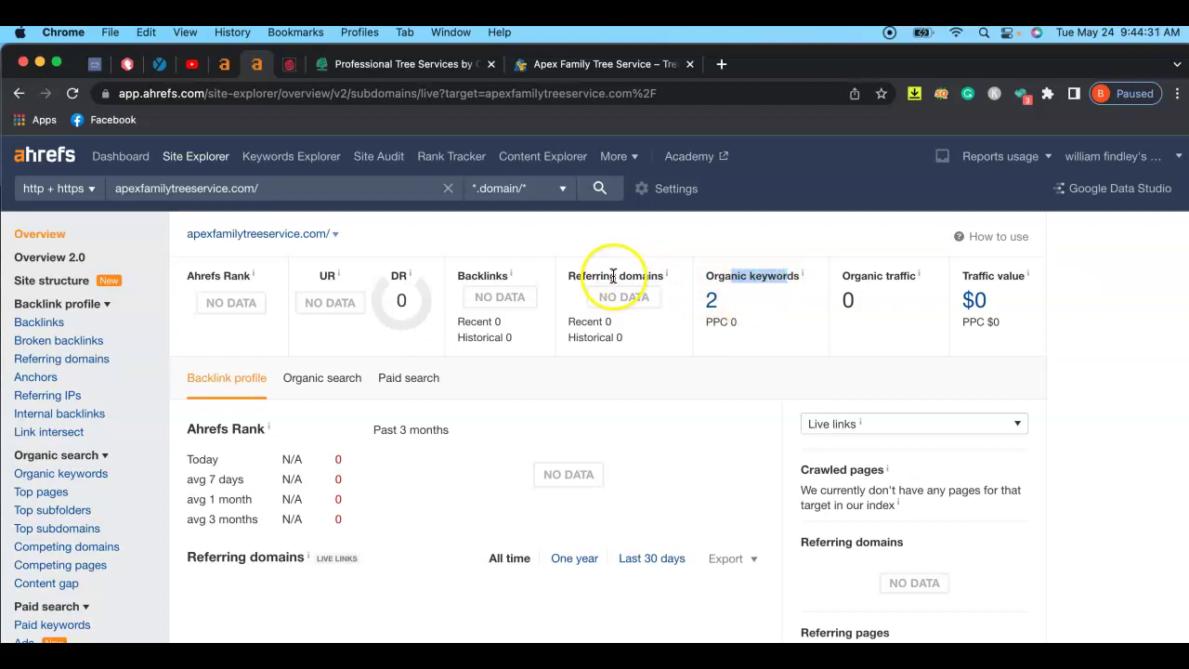
{"action": "left_click", "coordinate": [584, 277]}
{"action": "left_click_drag", "start_coordinate": [584, 277], "coordinate": [641, 277]}
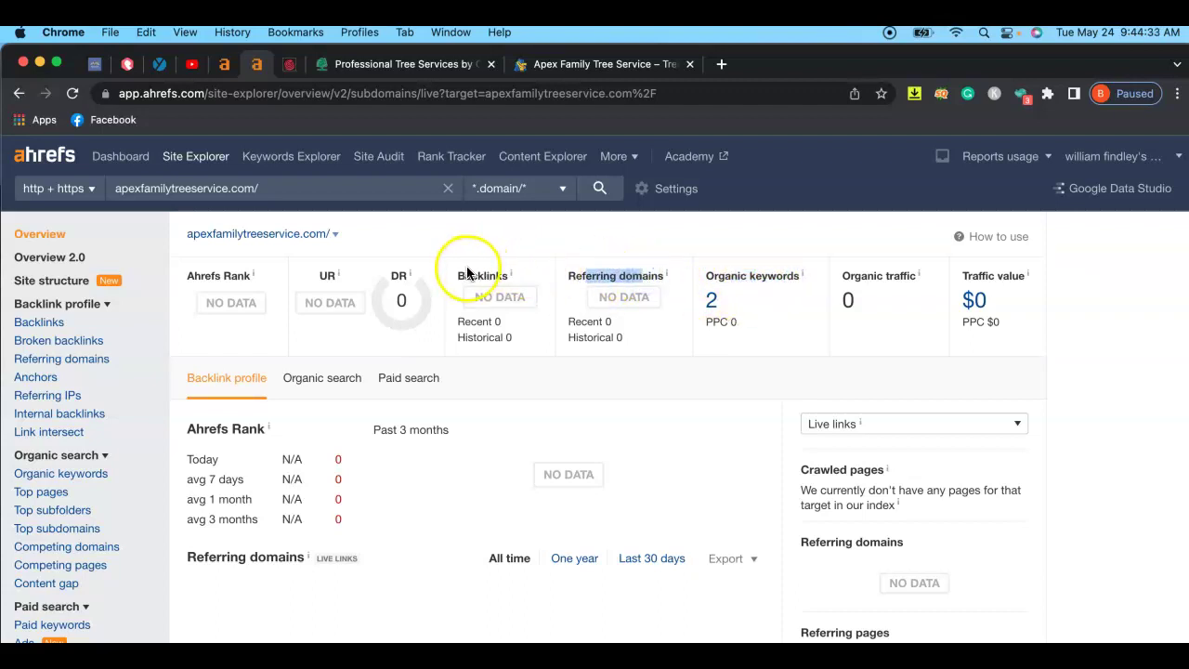
{"action": "left_click_drag", "start_coordinate": [478, 276], "coordinate": [512, 275]}
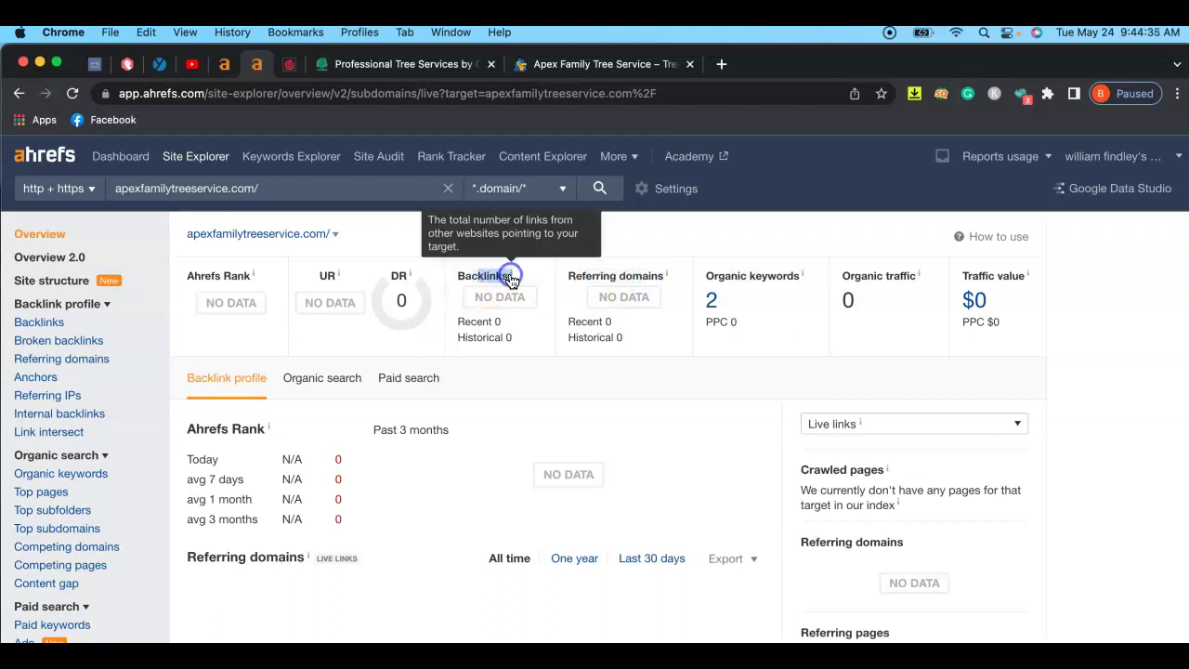
{"action": "left_click", "coordinate": [226, 66]}
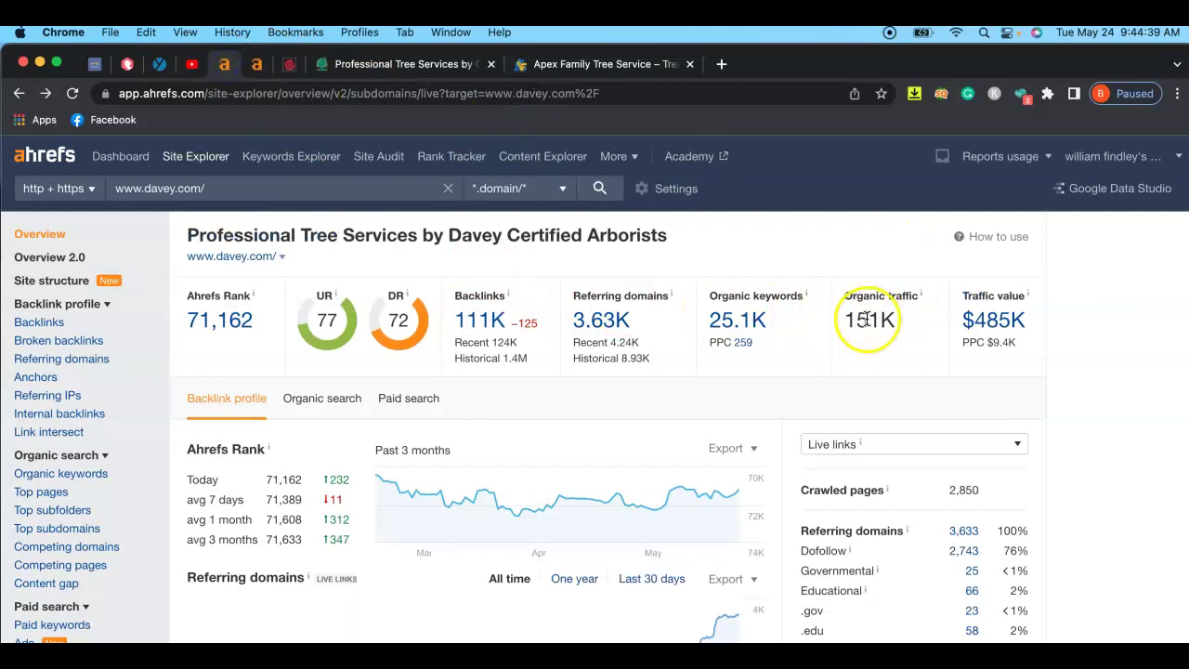
{"action": "left_click_drag", "start_coordinate": [848, 322], "coordinate": [901, 325]}
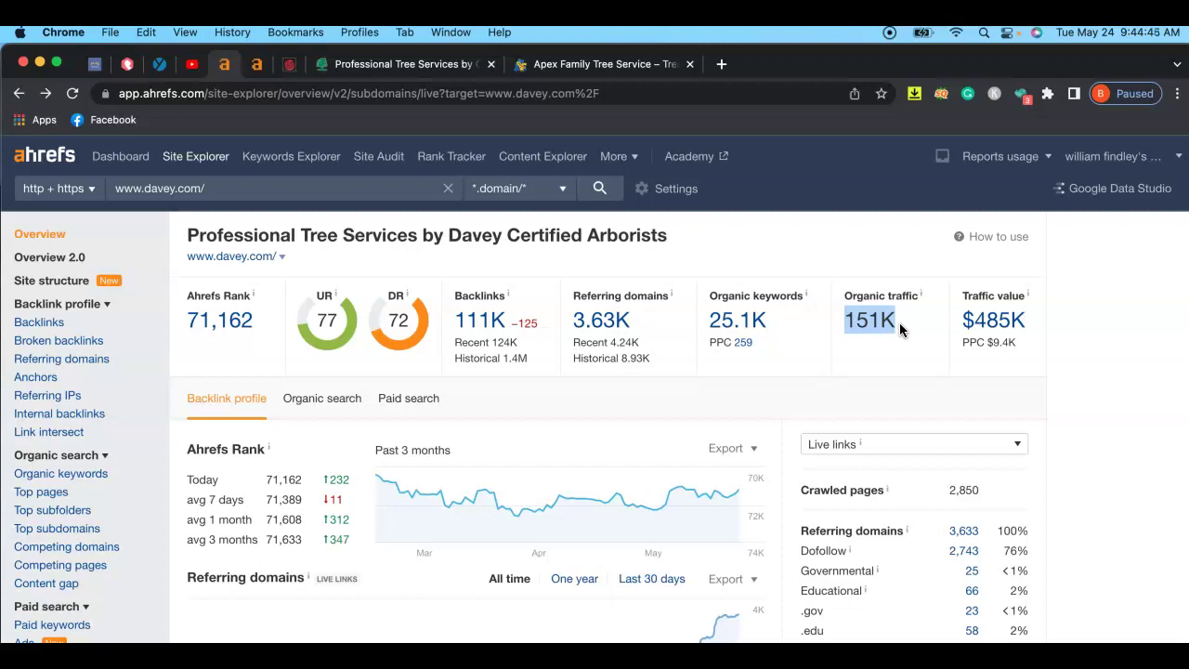
{"action": "left_click", "coordinate": [980, 336]}
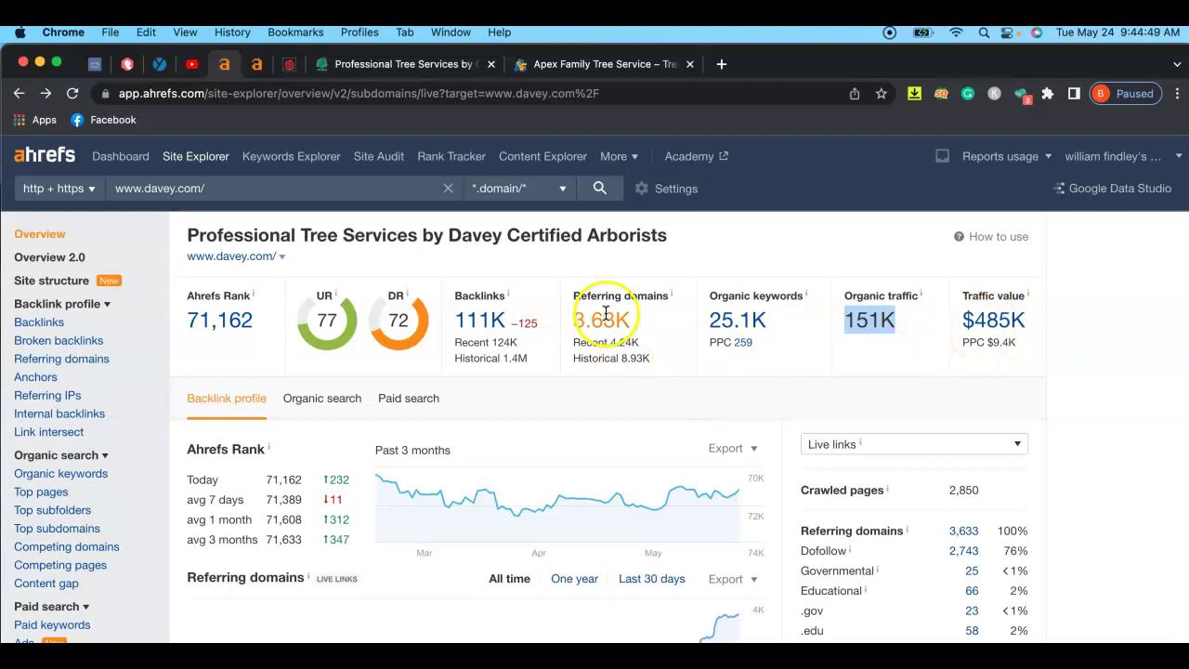
{"action": "left_click", "coordinate": [542, 63]}
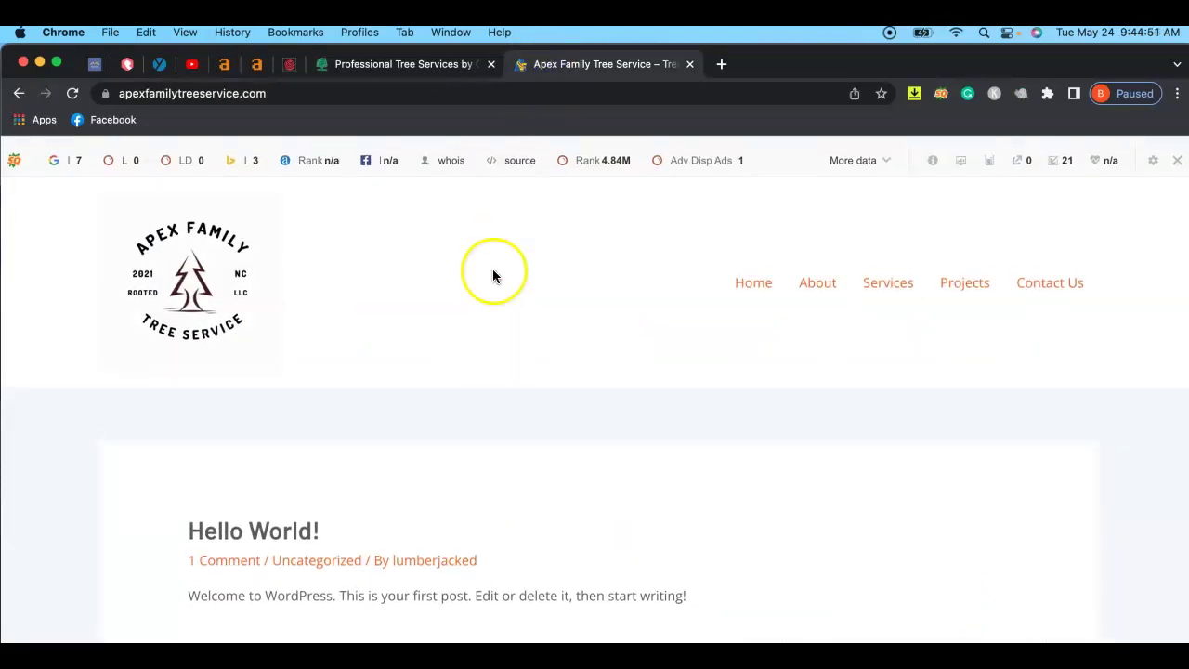